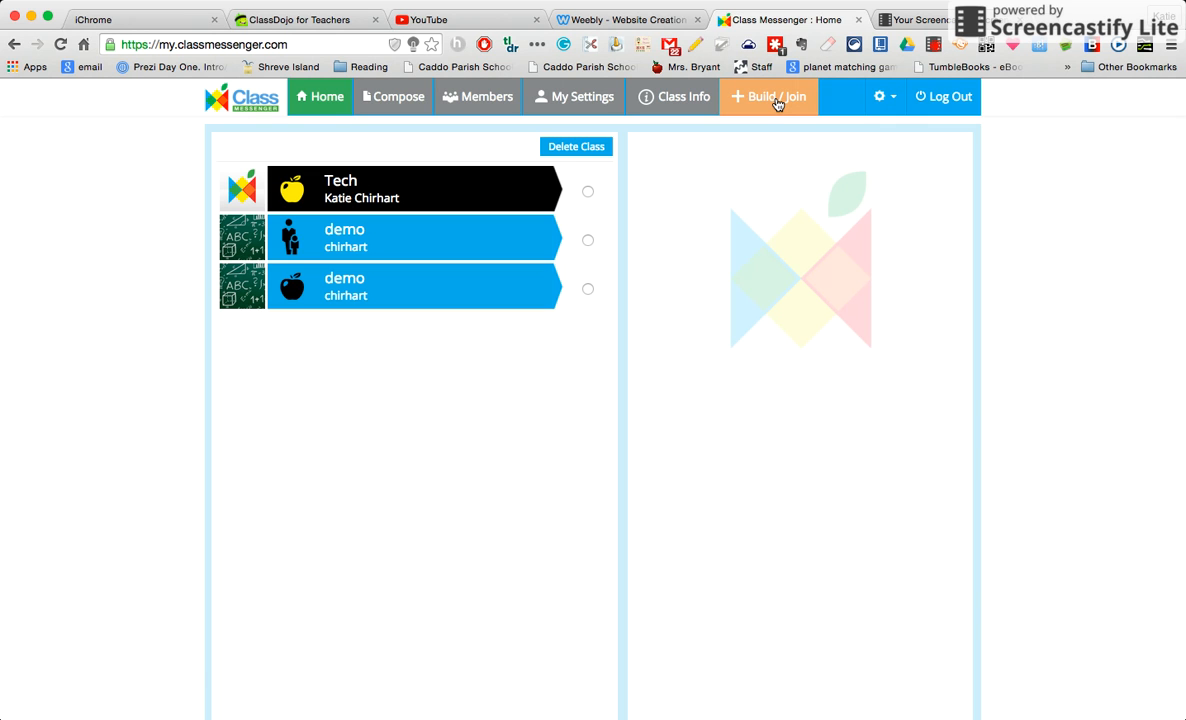
Go to the Build / Join page from the top navigation bar
left_click(778, 104)
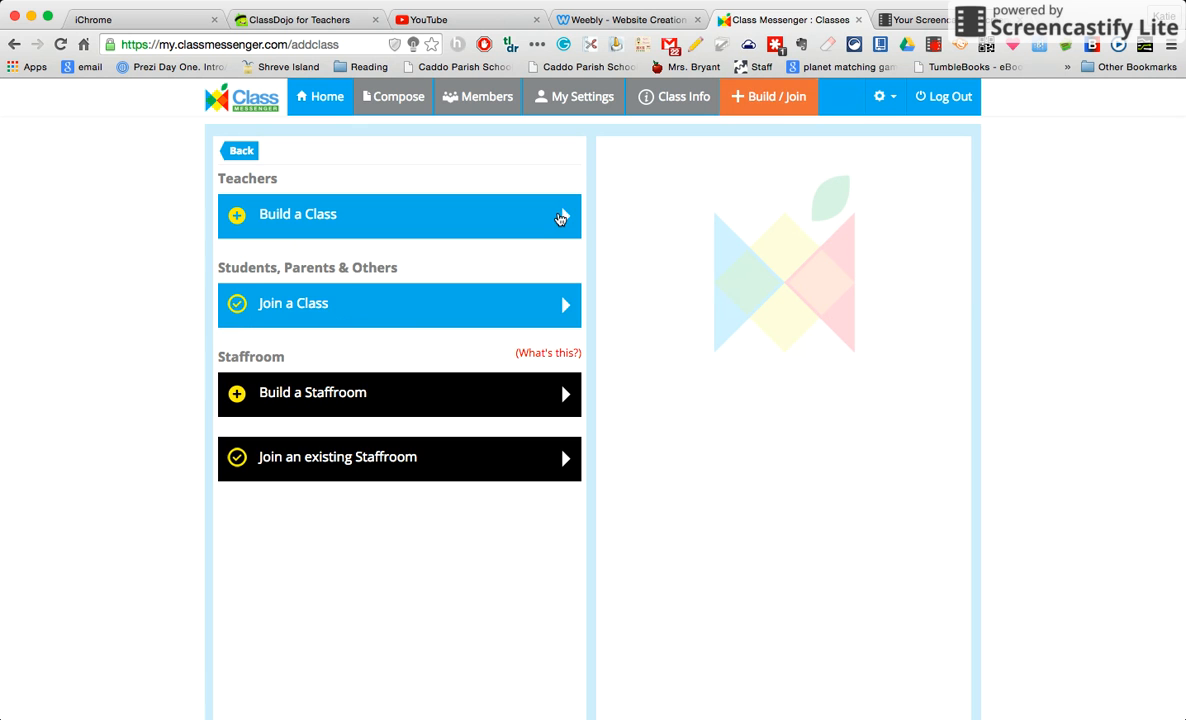
Fill in a new class's name and the teacher's name, and turn Sign Up on
left_click(561, 219)
left_click(389, 292)
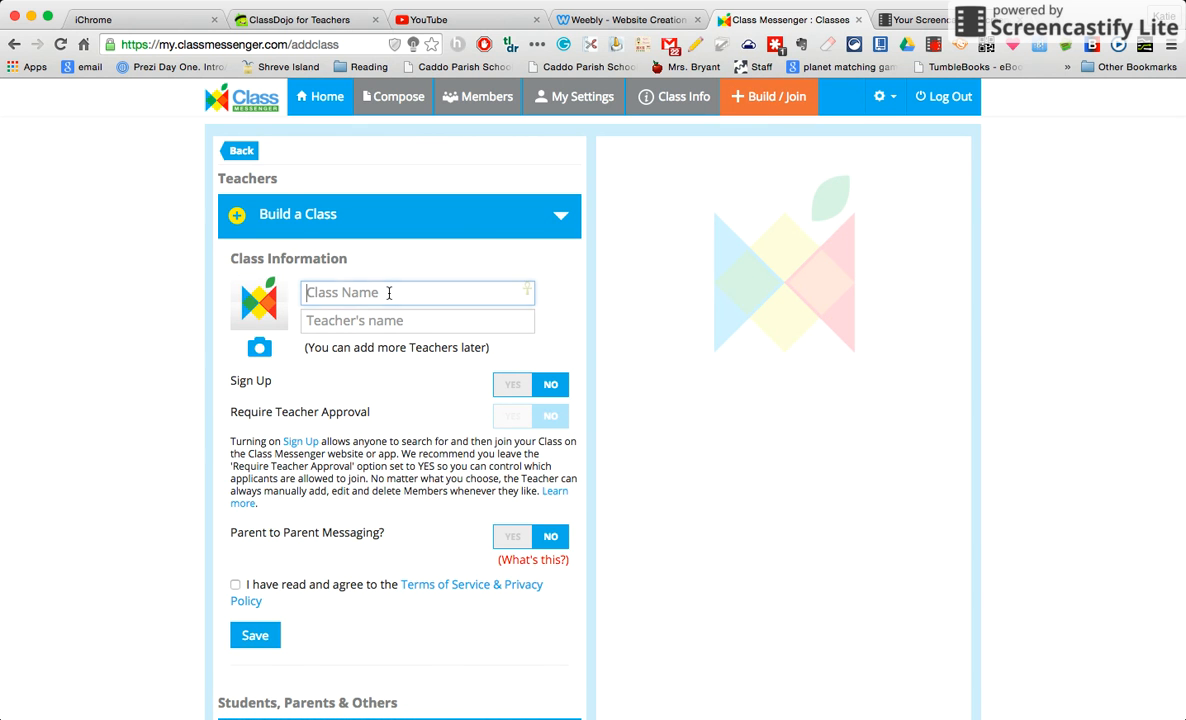
type("Chirh")
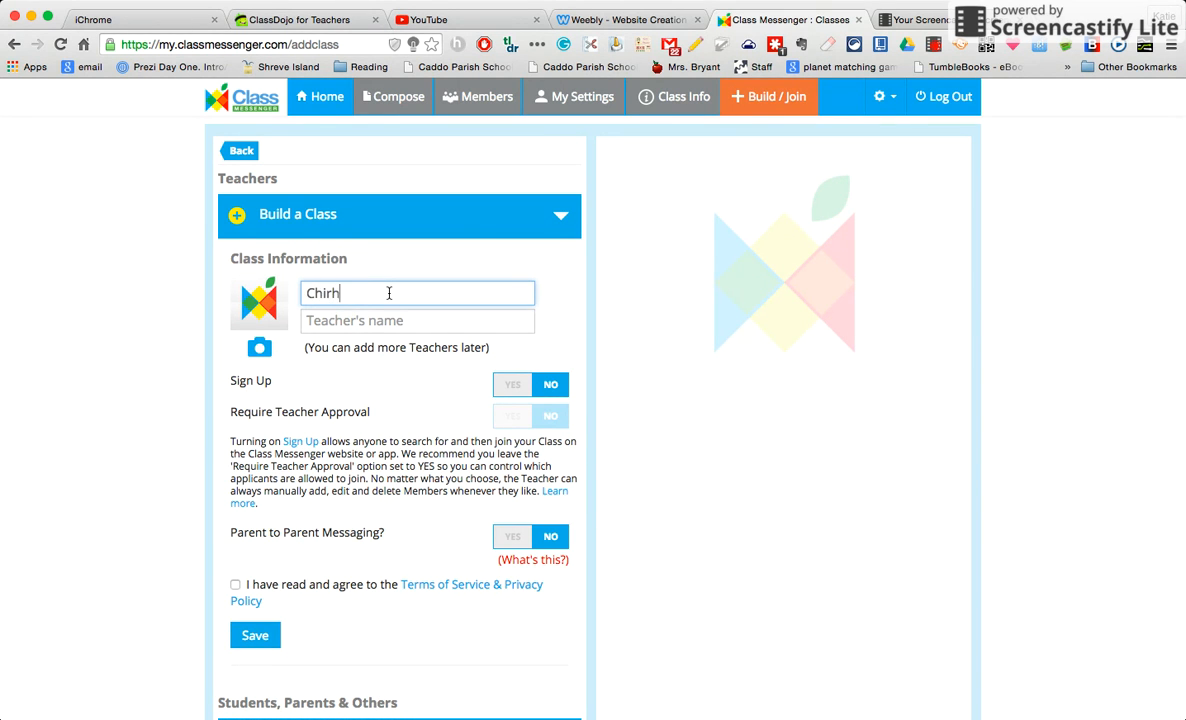
type("art")
key("super+a")
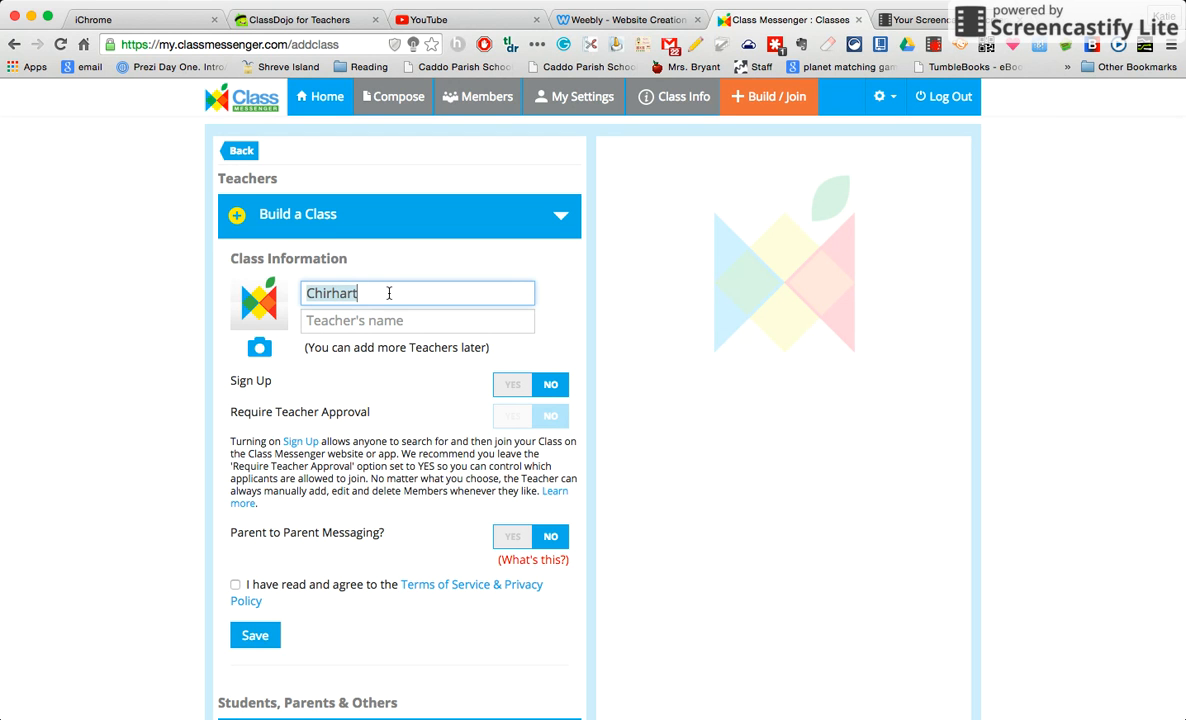
key("Tab")
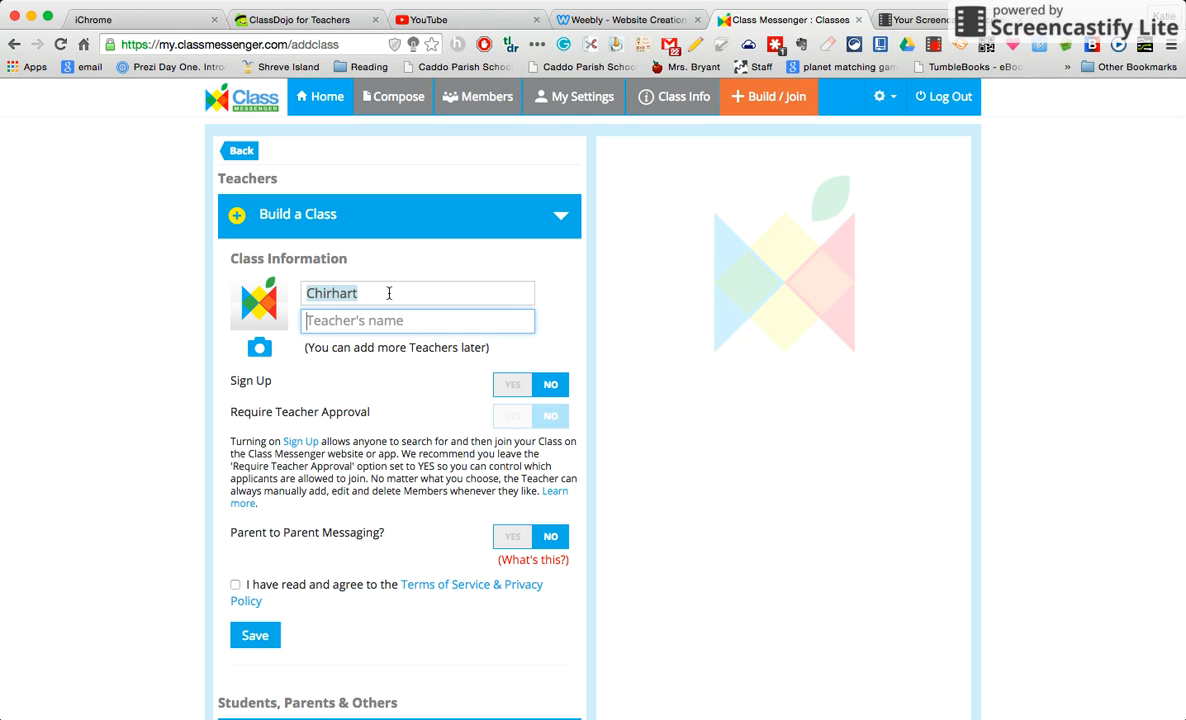
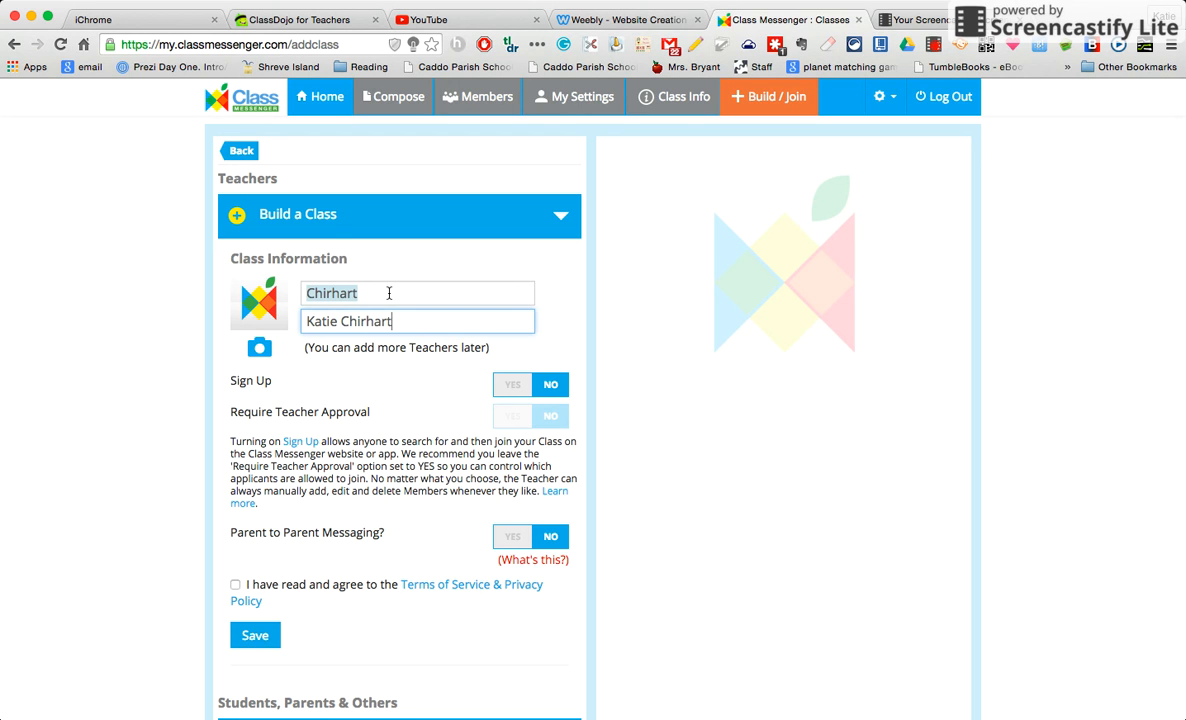
left_click(517, 388)
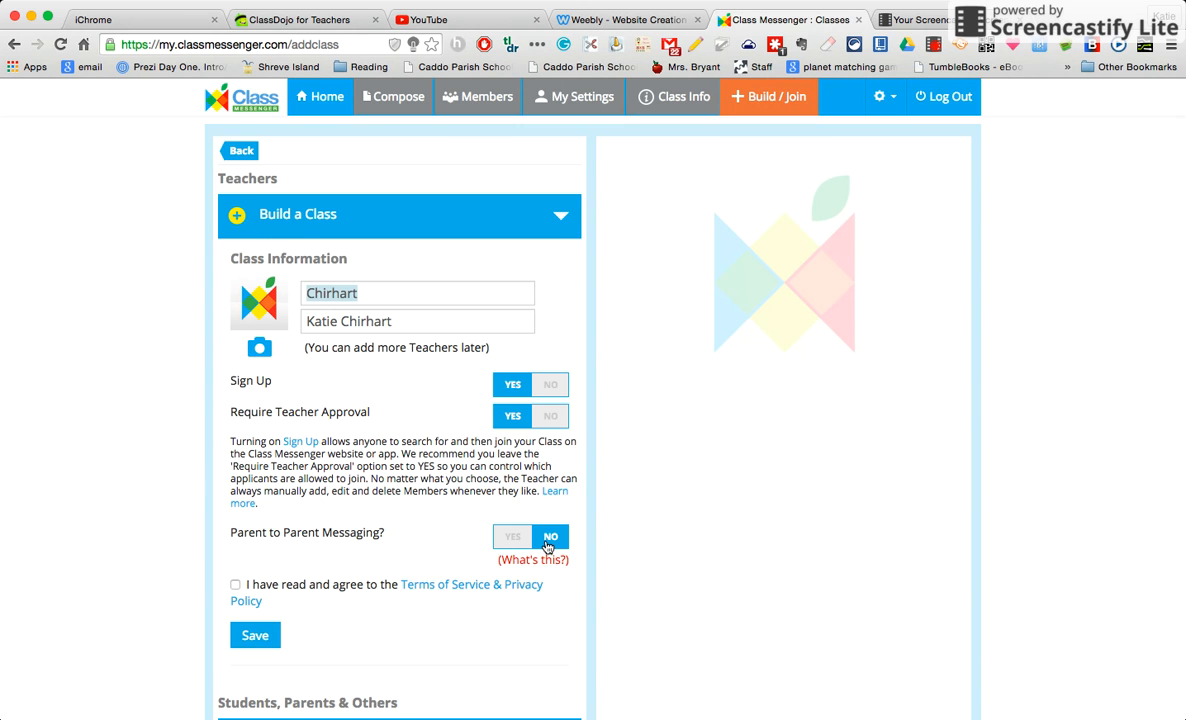
Accept the Terms of Service & Privacy Policy and save the new class
scroll(548, 545, "down", 1)
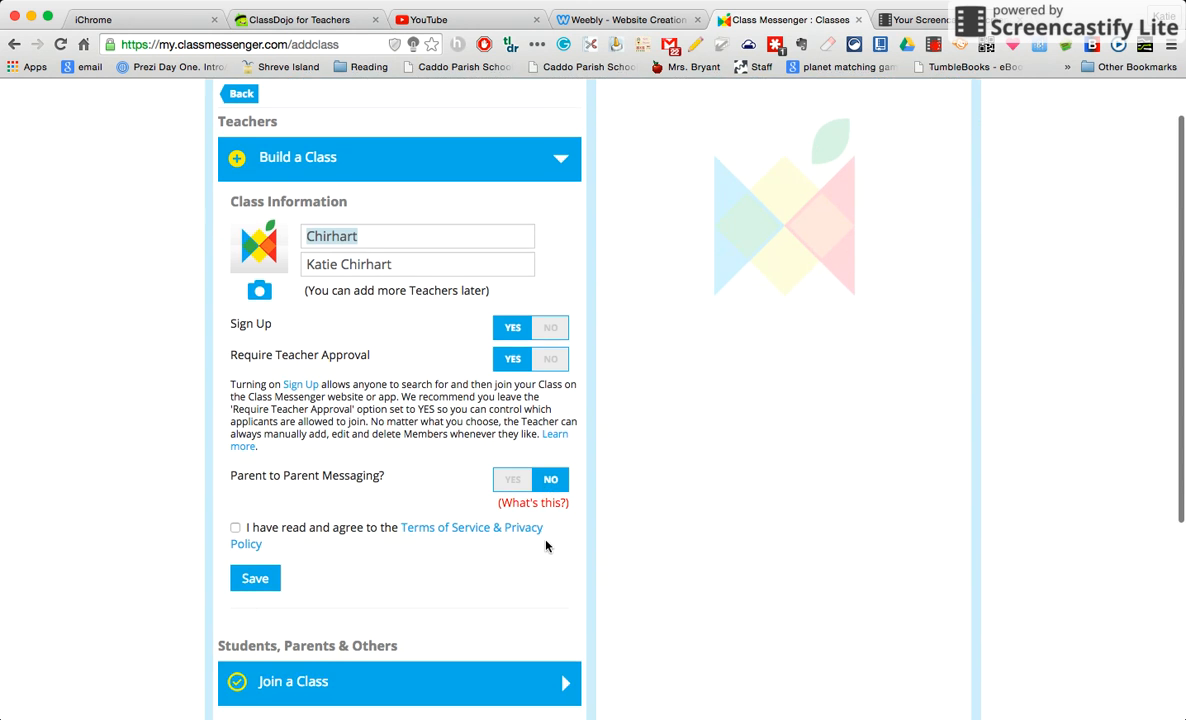
left_click(236, 529)
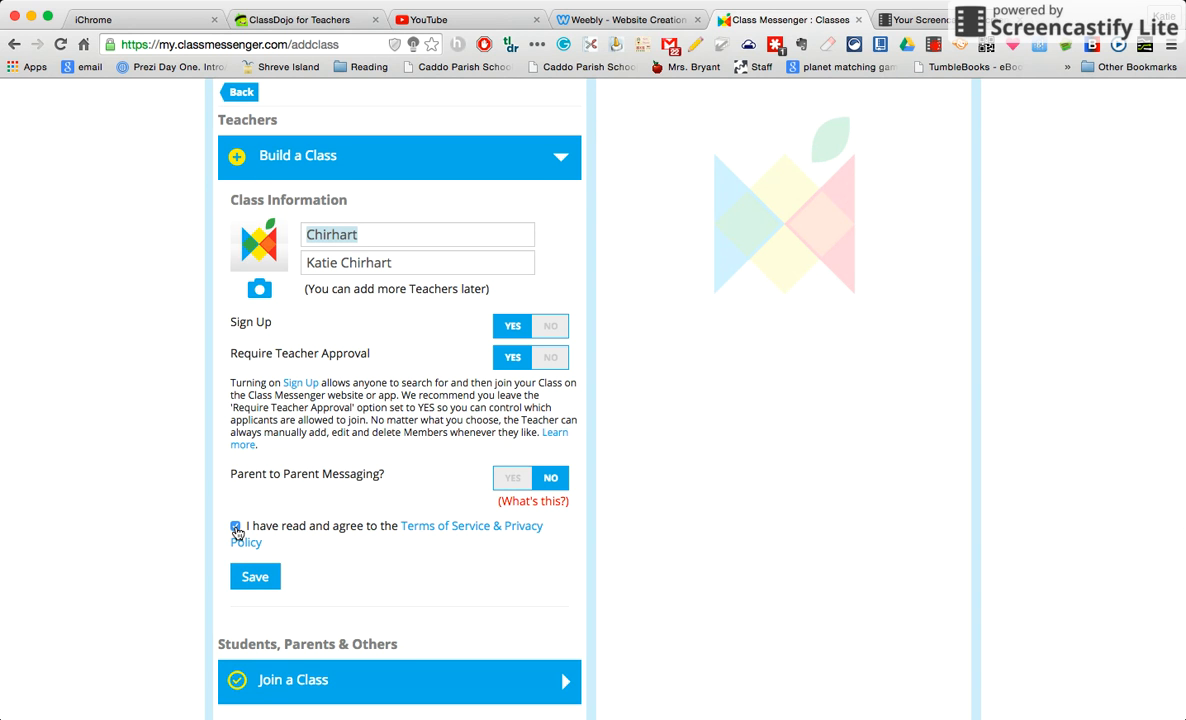
left_click(254, 580)
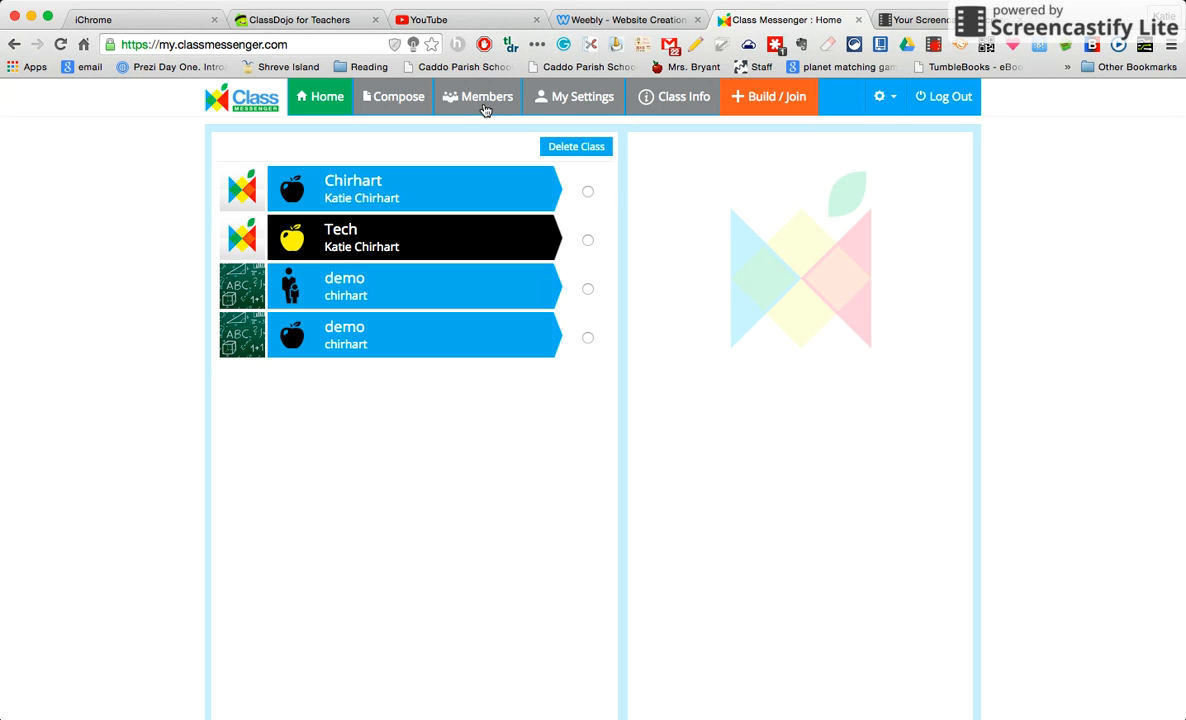
Select the newly created class, open its Members list and choose Add Member
left_click(485, 110)
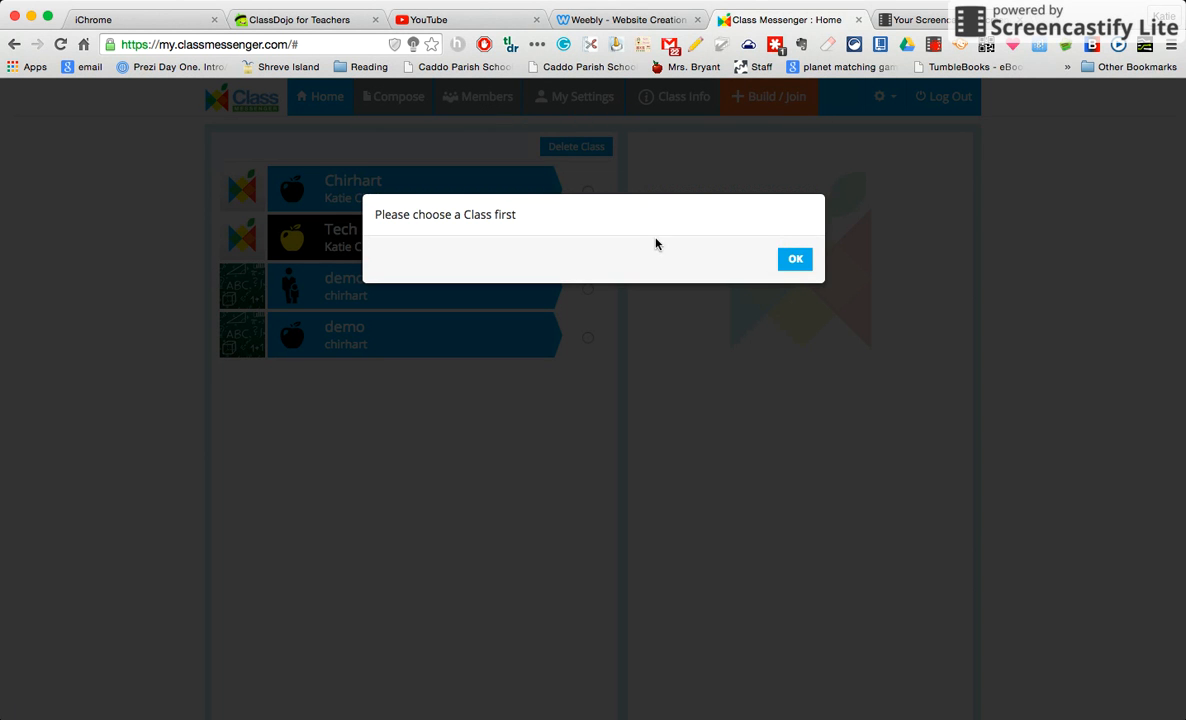
left_click(795, 259)
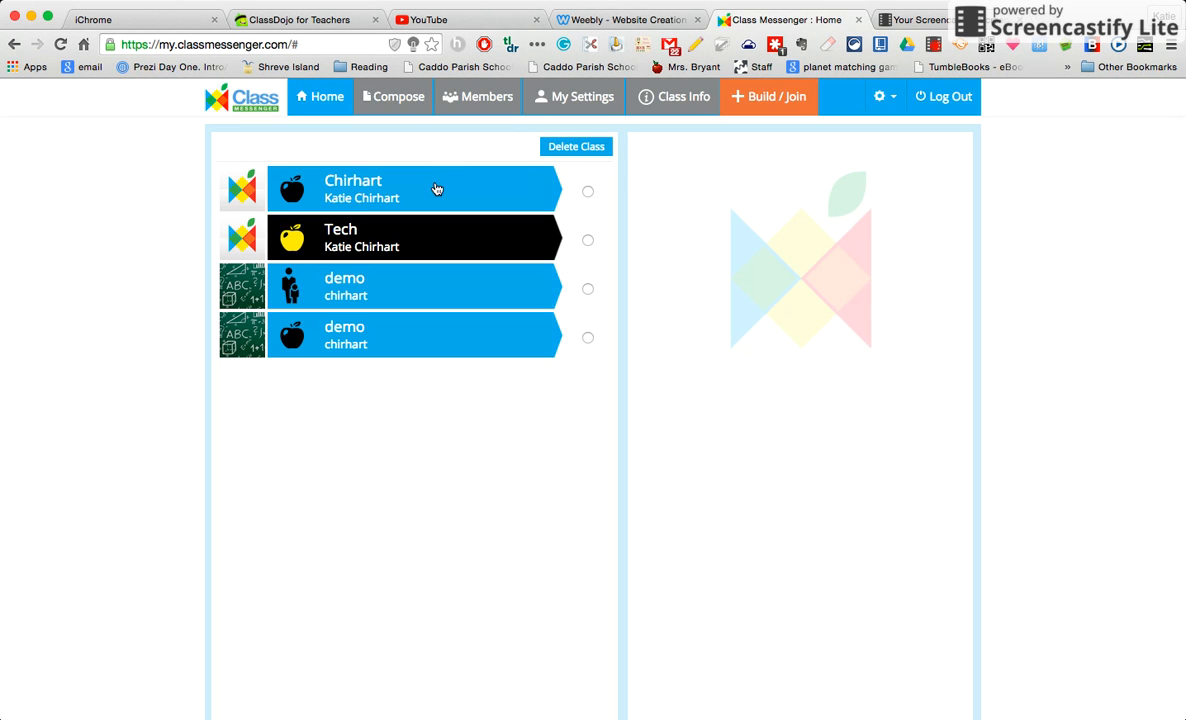
left_click(436, 187)
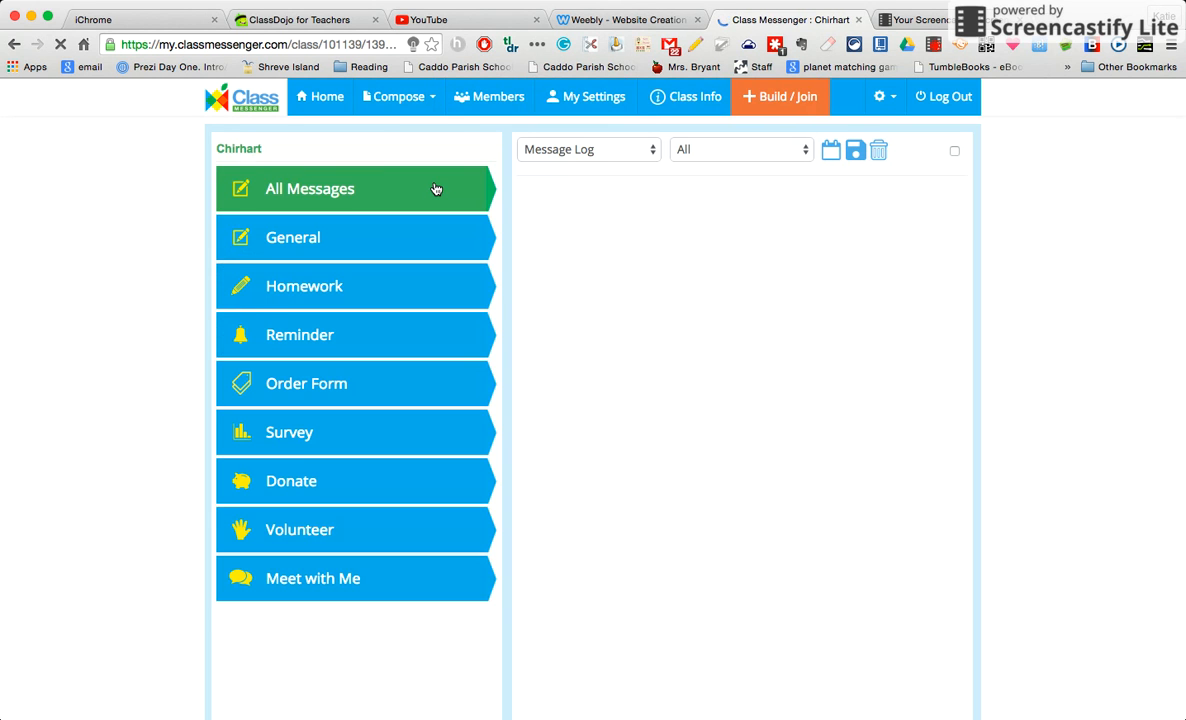
left_click(480, 106)
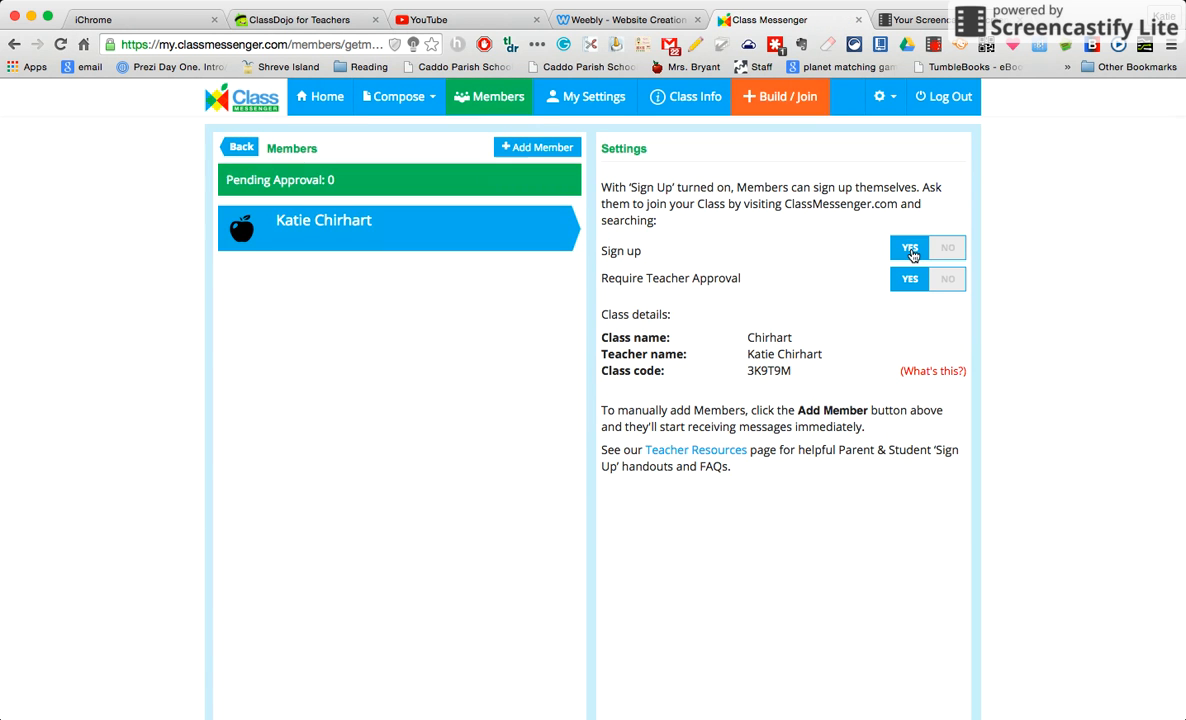
scroll(911, 286, "down", 1)
scroll(911, 286, "up", 1)
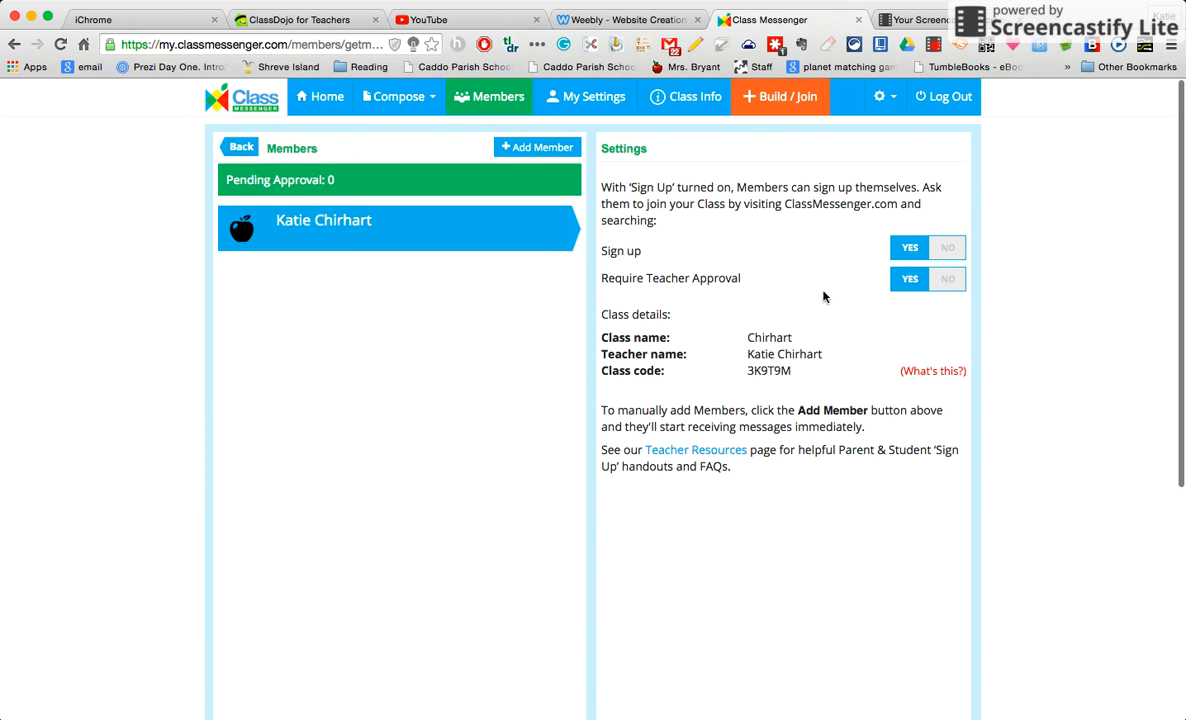
left_click(552, 154)
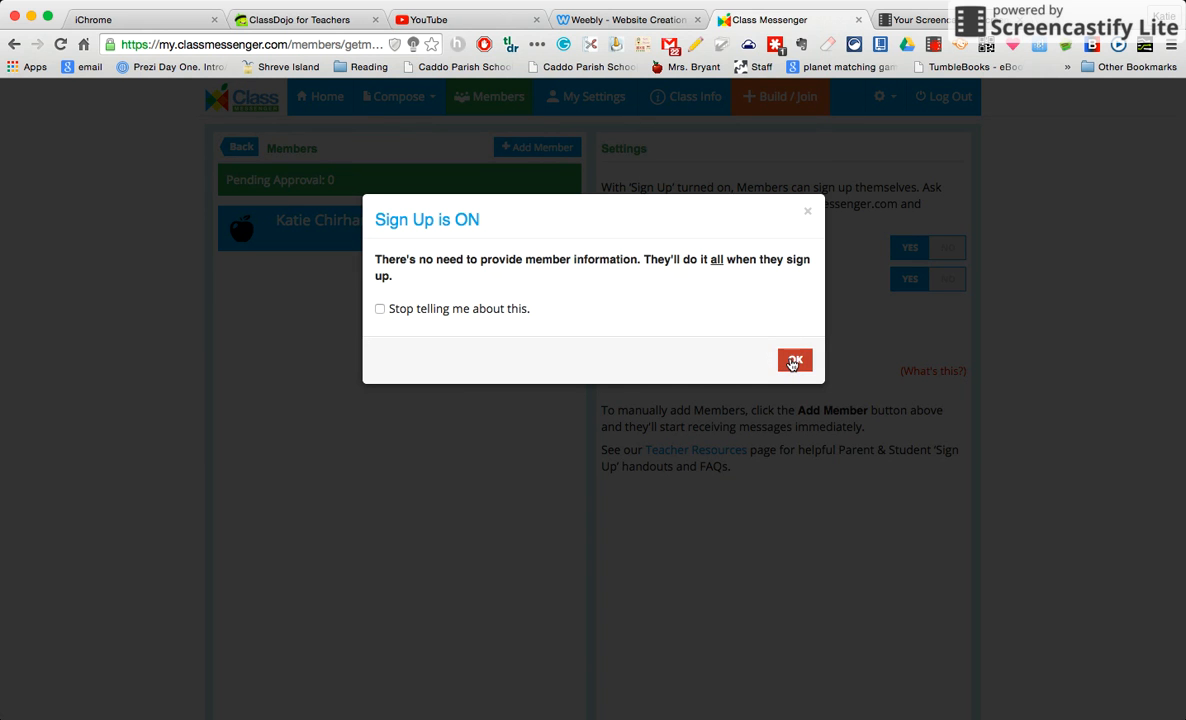
Enter the new member's name with role Parent and fill in their student's name
left_click(793, 362)
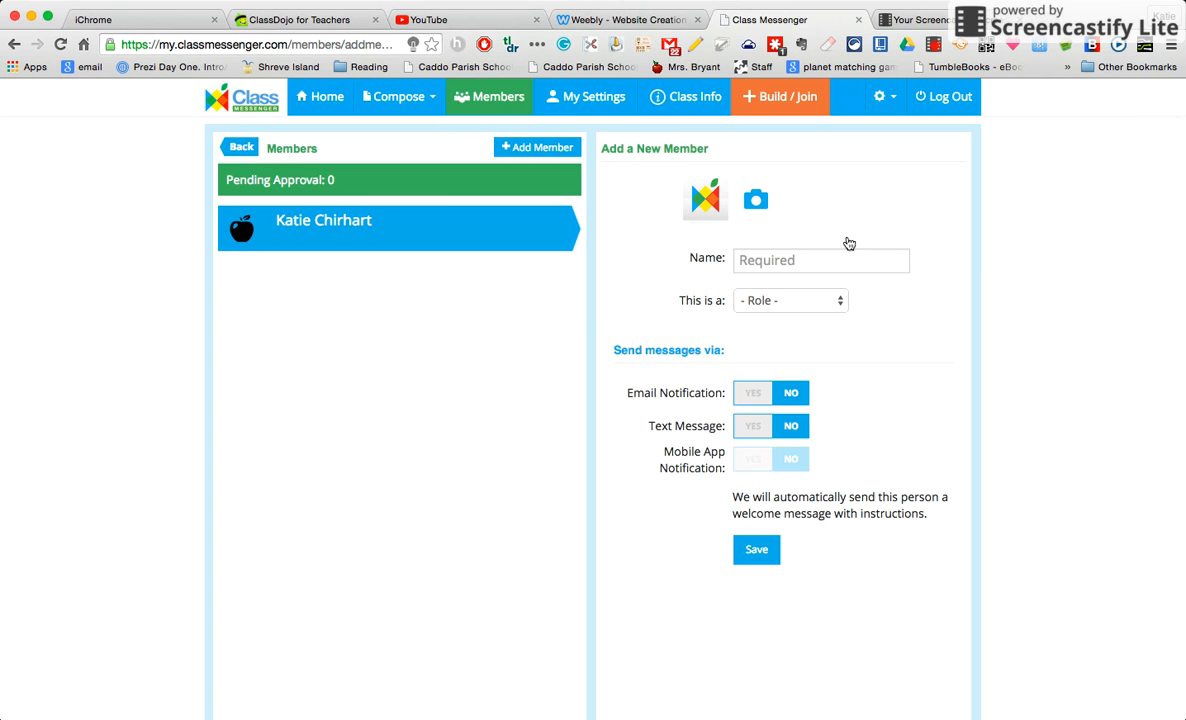
left_click(820, 261)
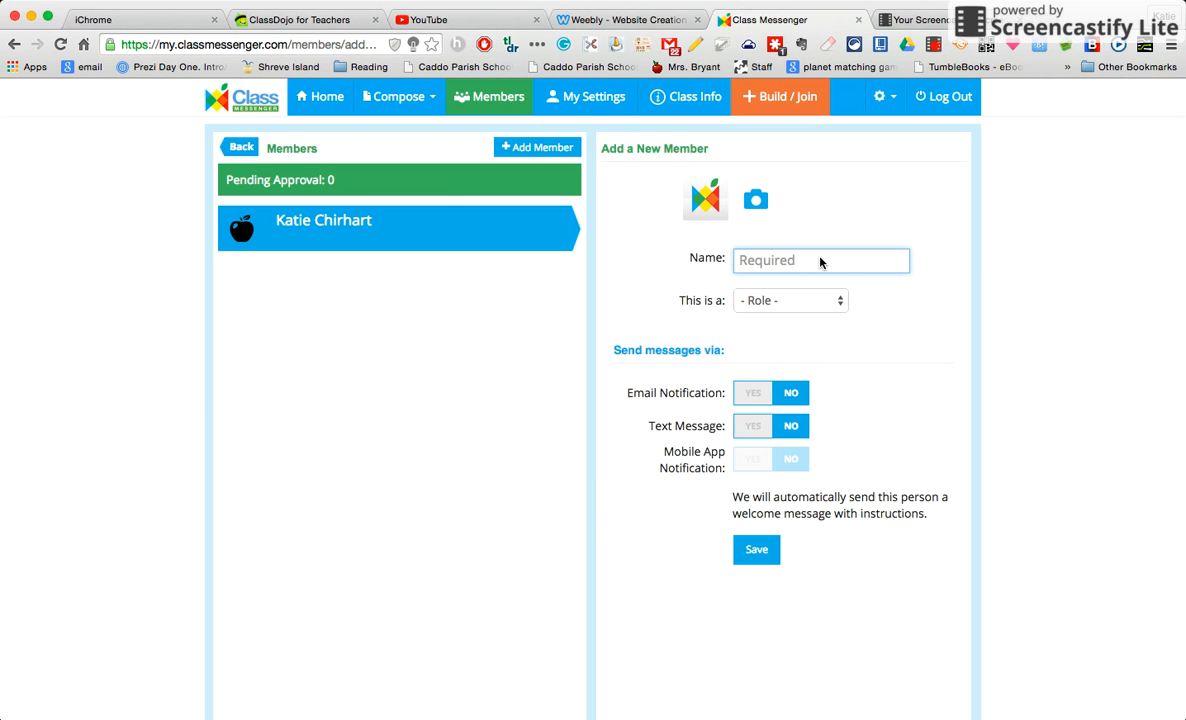
left_click(832, 307)
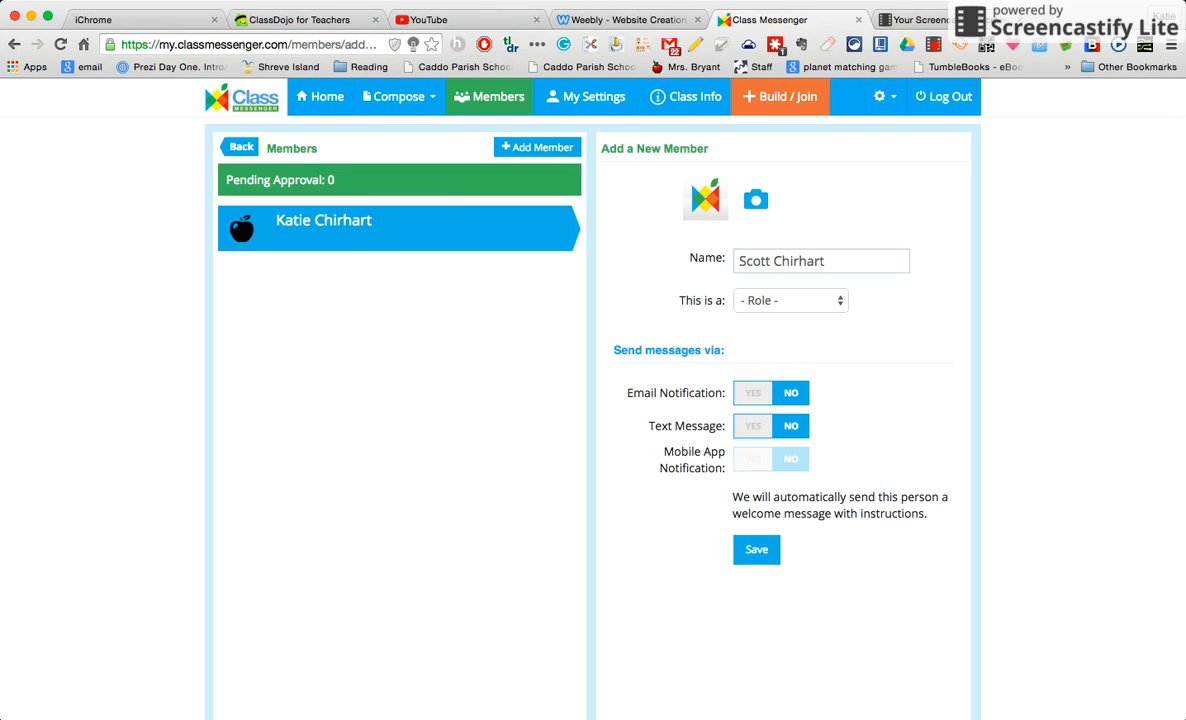
left_click(800, 332)
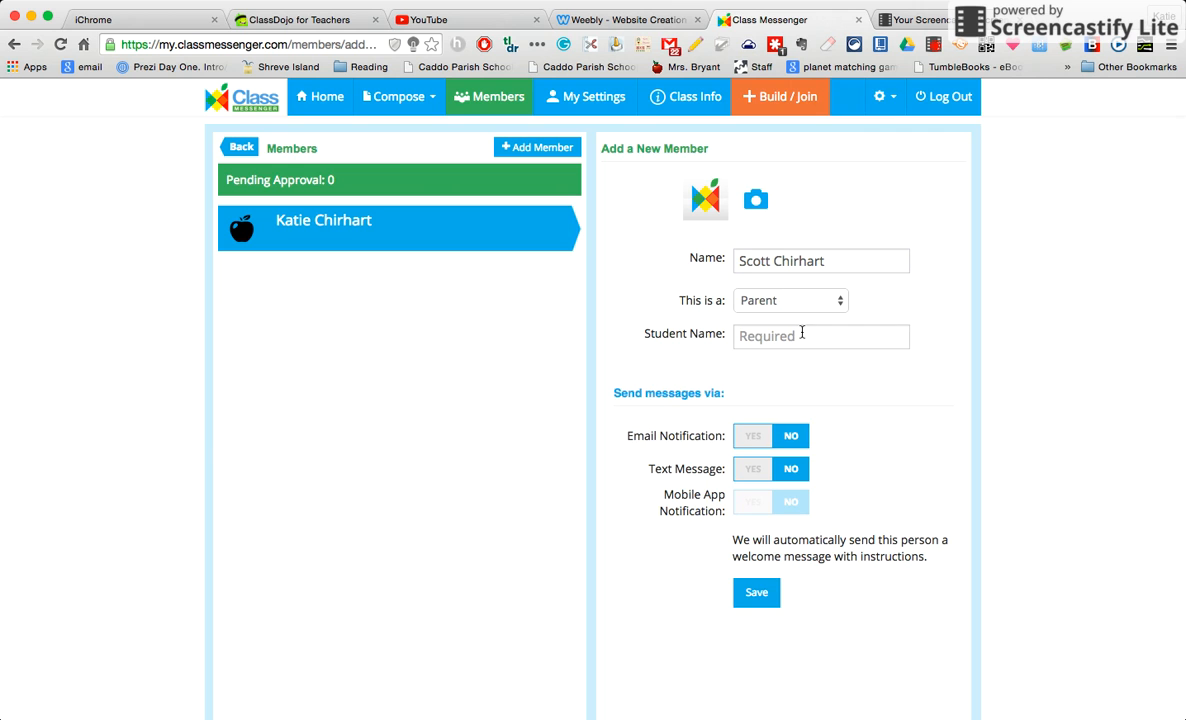
left_click(802, 338)
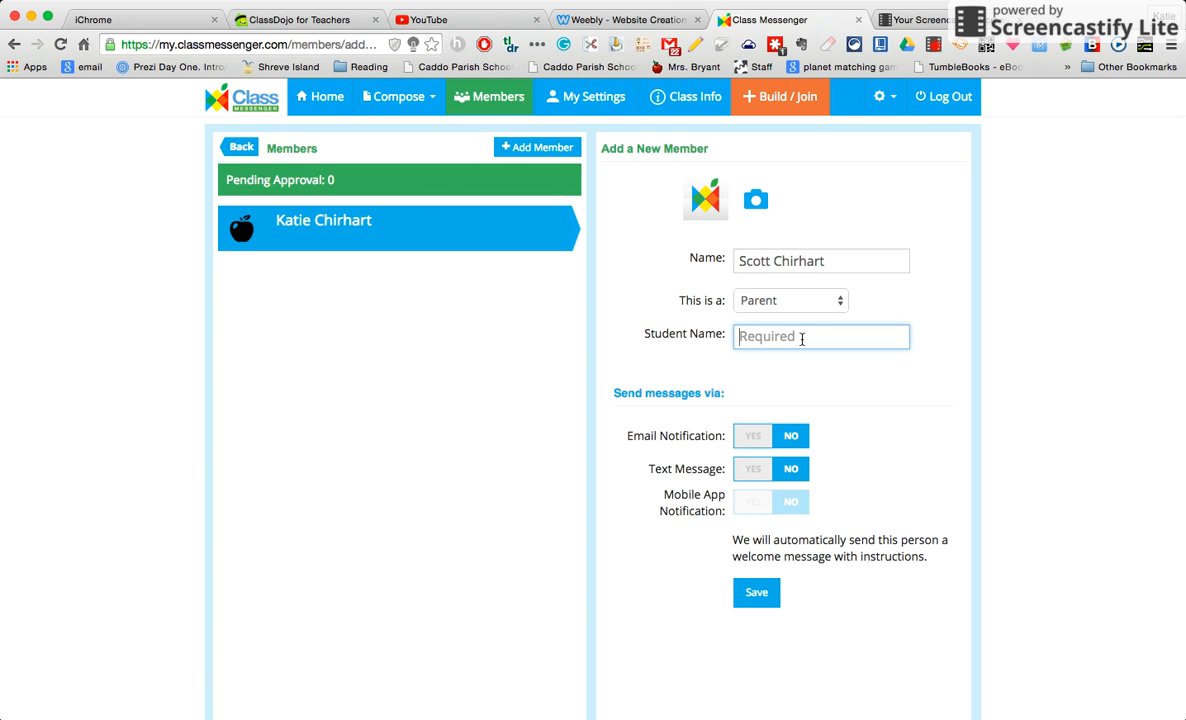
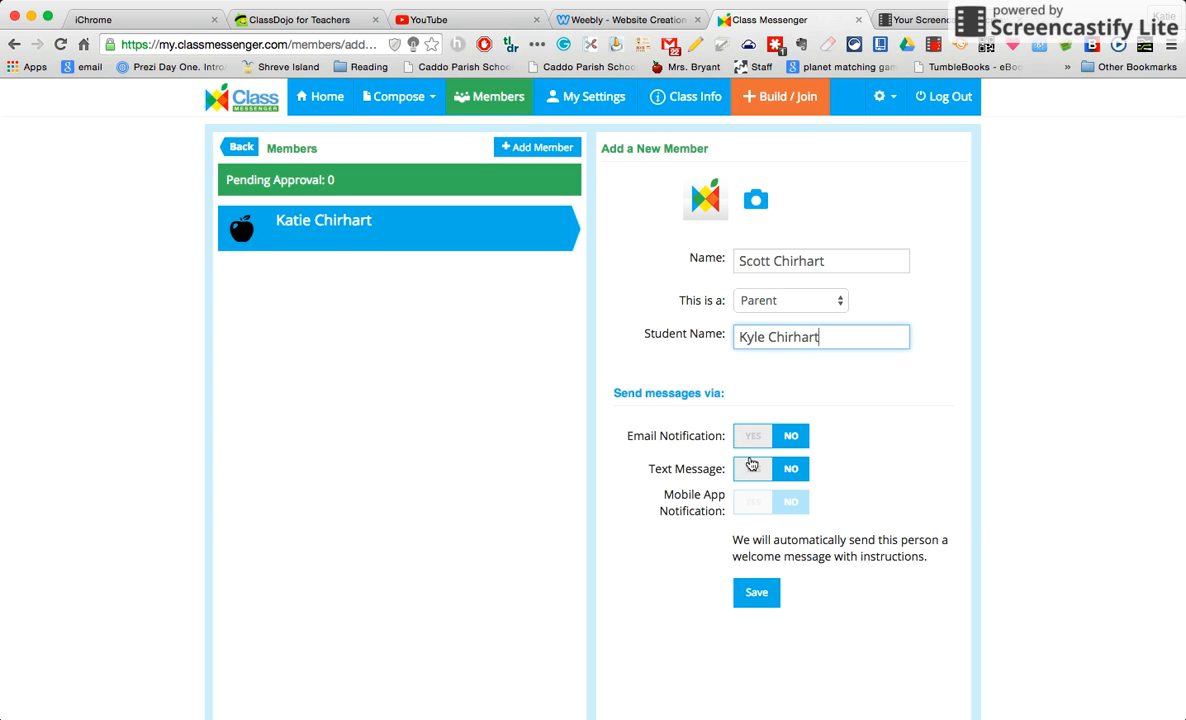
Turn on text messages with the parent's mobile number and save the member
scroll(749, 463, "down", 2)
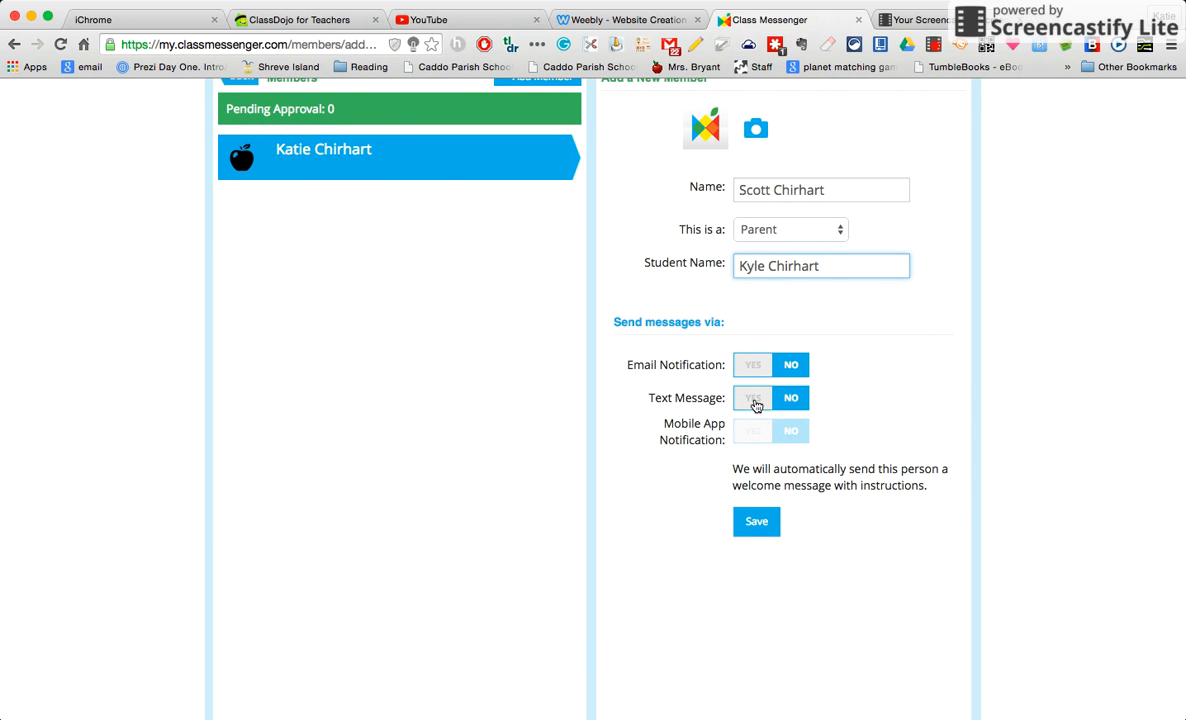
left_click(755, 401)
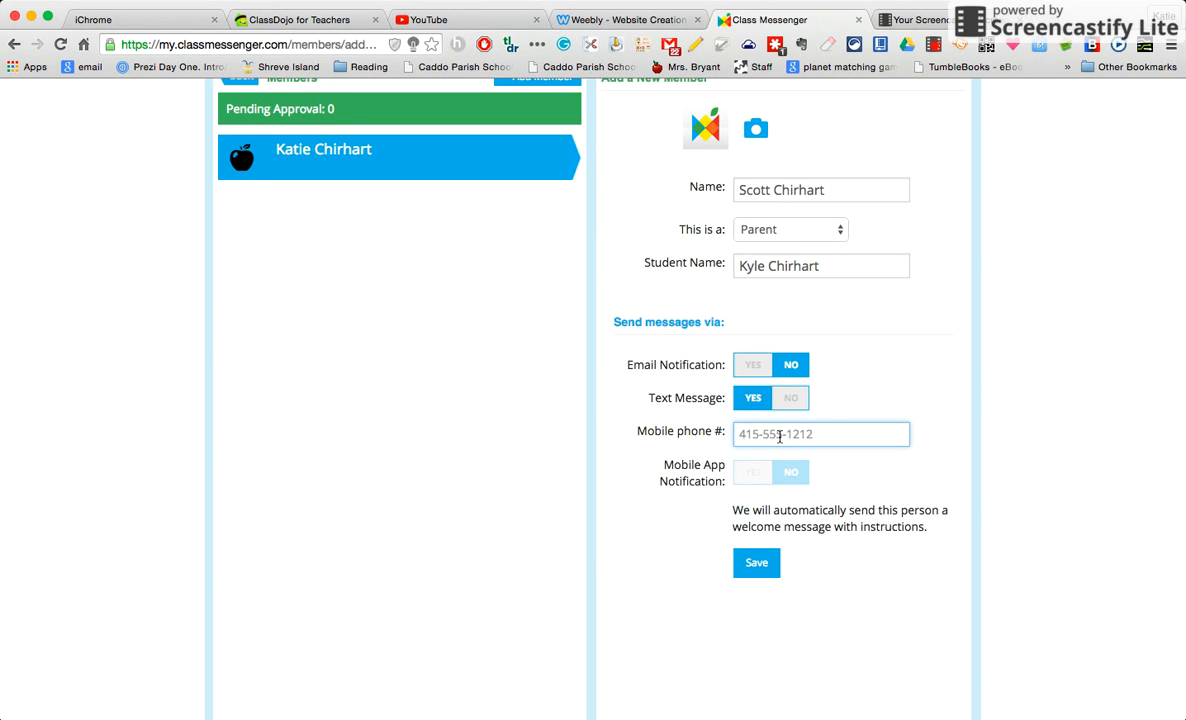
left_click(921, 603)
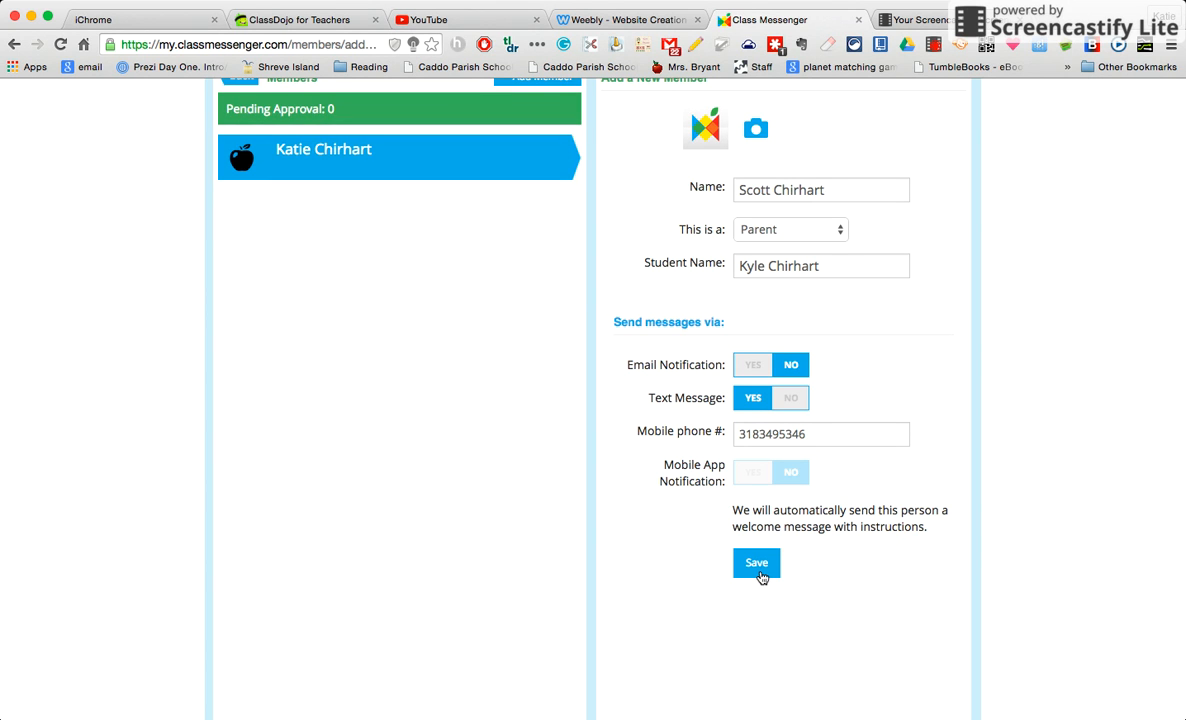
left_click(761, 575)
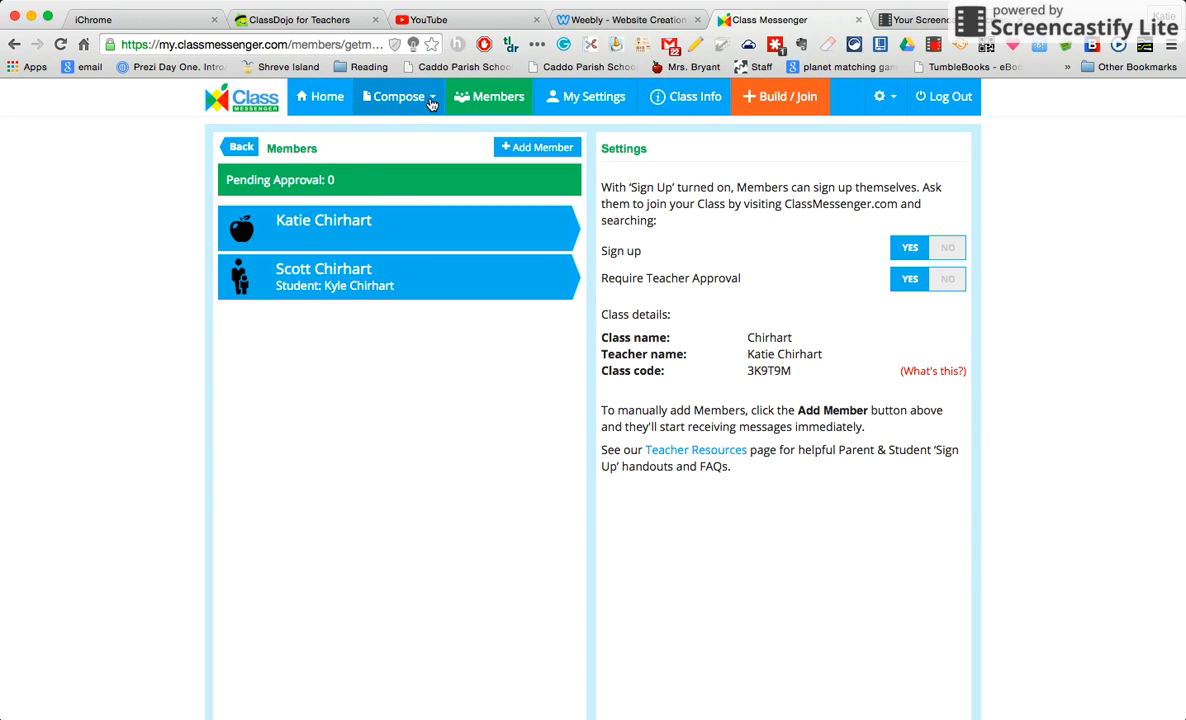
Open the Compose dropdown listing General, Homework, Reminder, Order Form and Survey
left_click(431, 104)
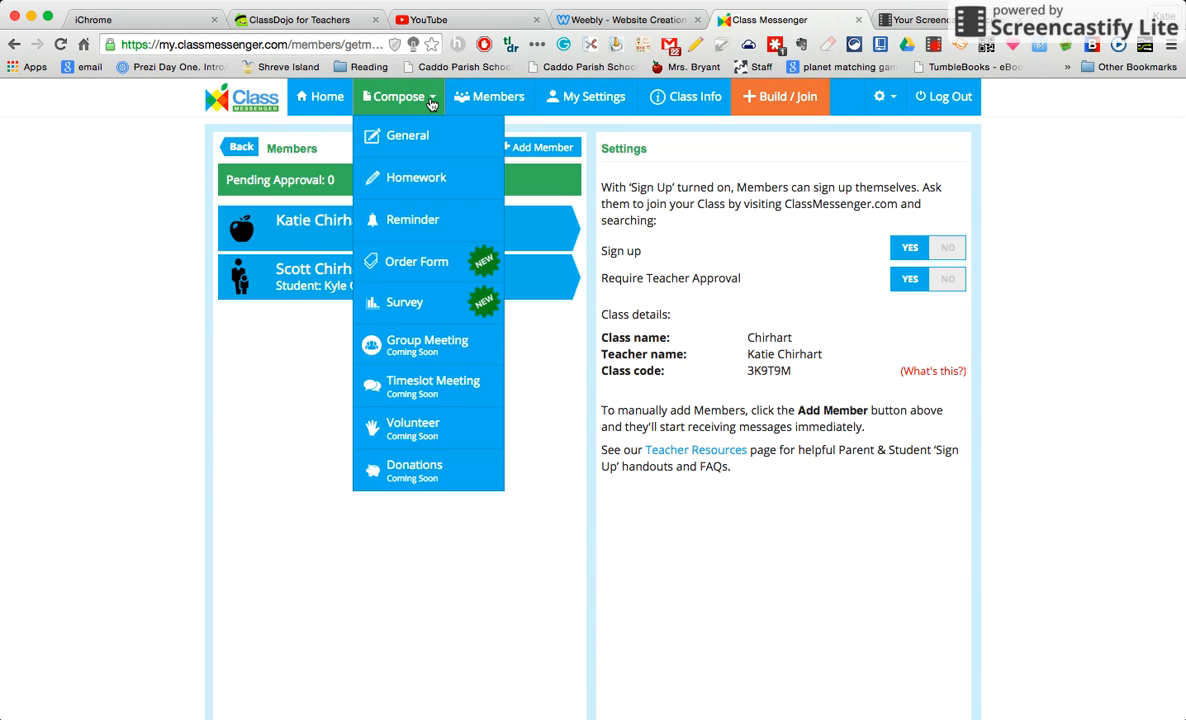
Start a Survey message reading 'This is how I will be sending reminders and updates for the class. Please respond to the survey below.'
left_click(405, 304)
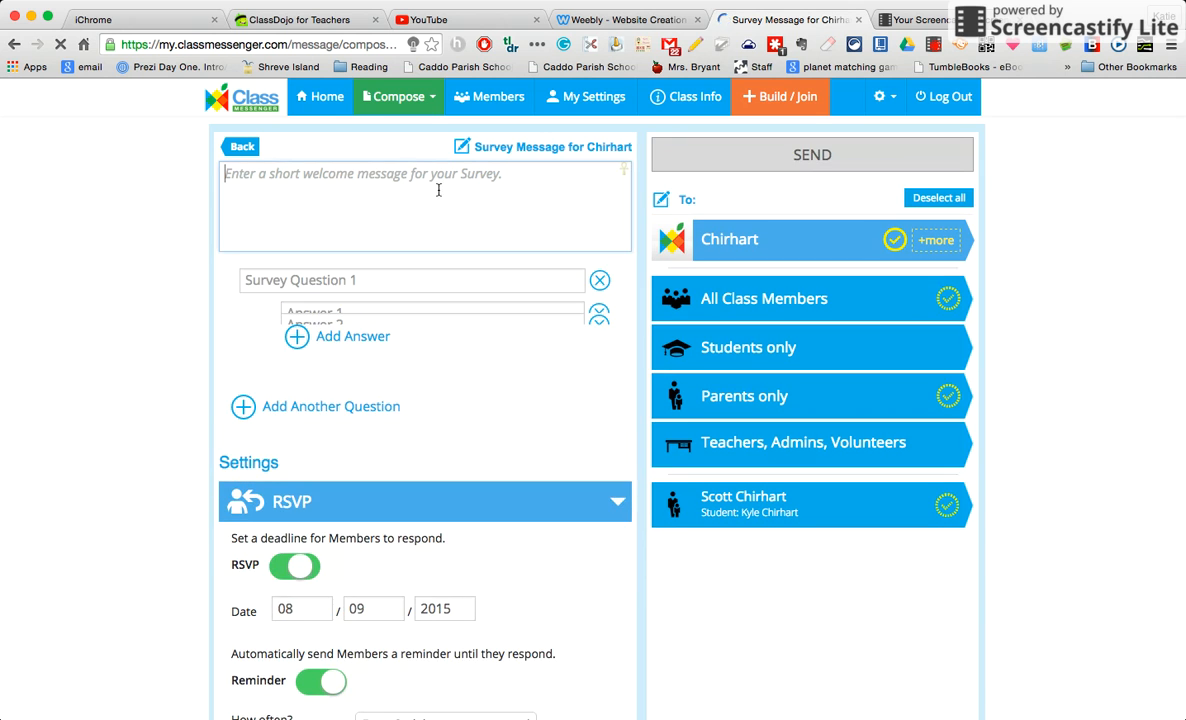
type("Th")
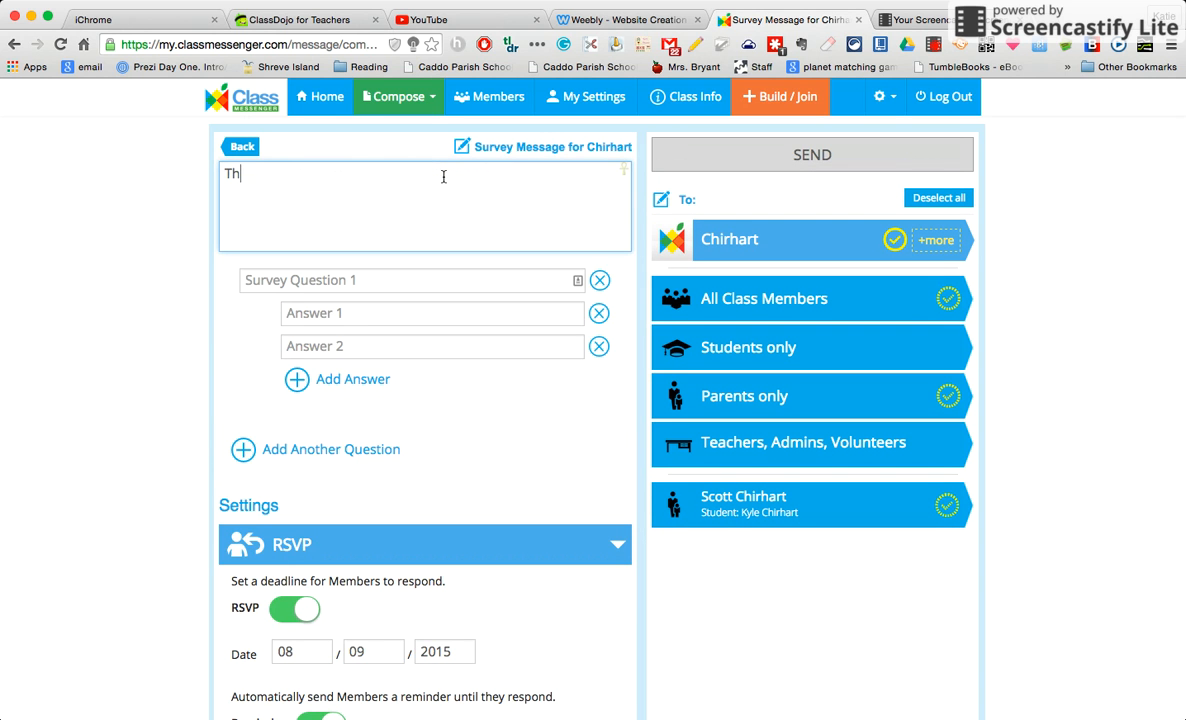
type("is is how I will be sending ")
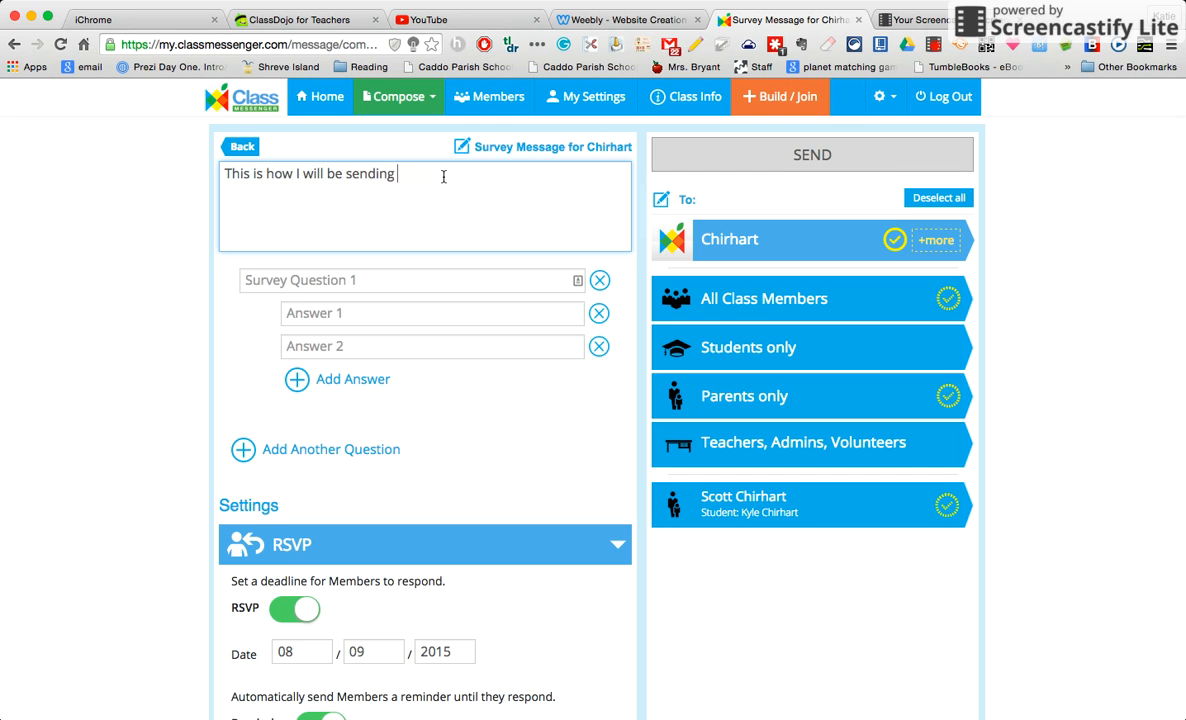
type("reminders and updates for the ")
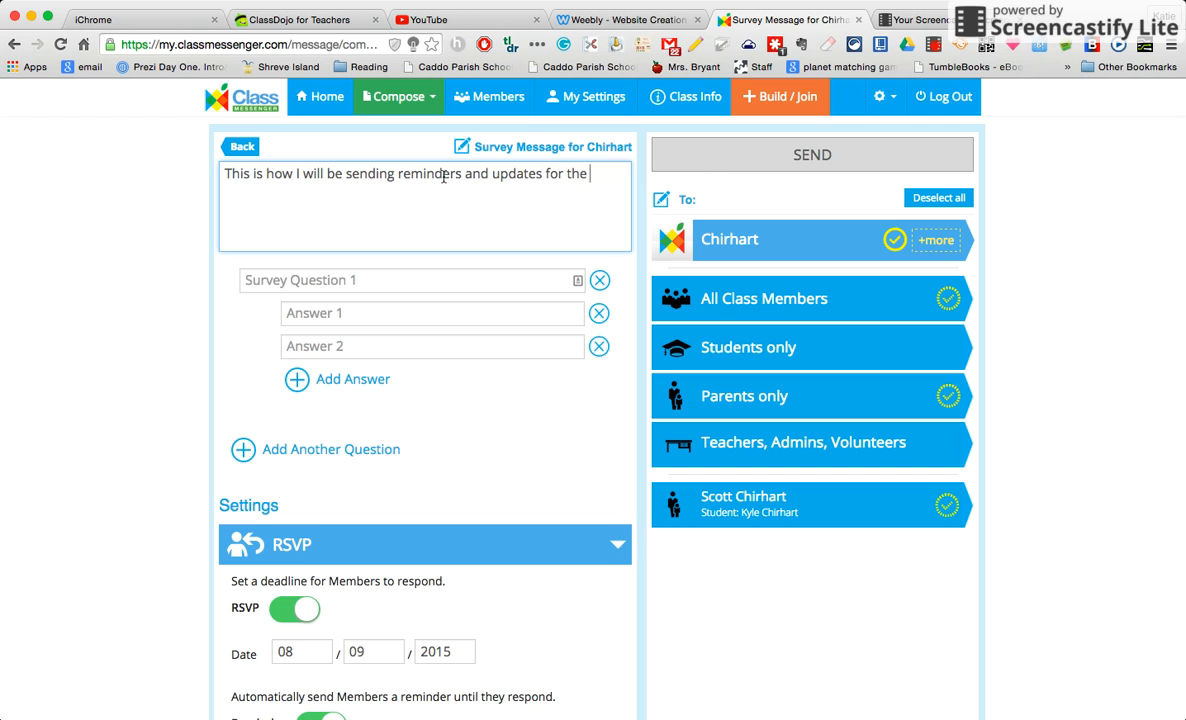
type("class")
type(". Please respo")
type("nd to the surv")
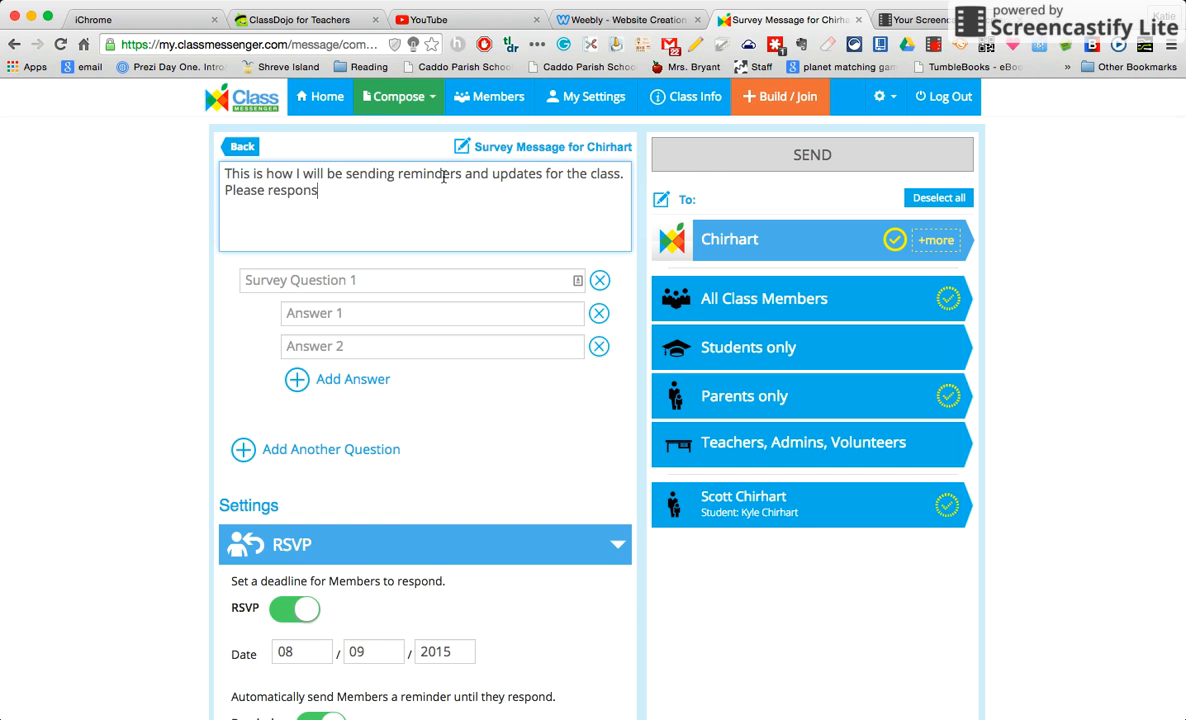
type("ey below.")
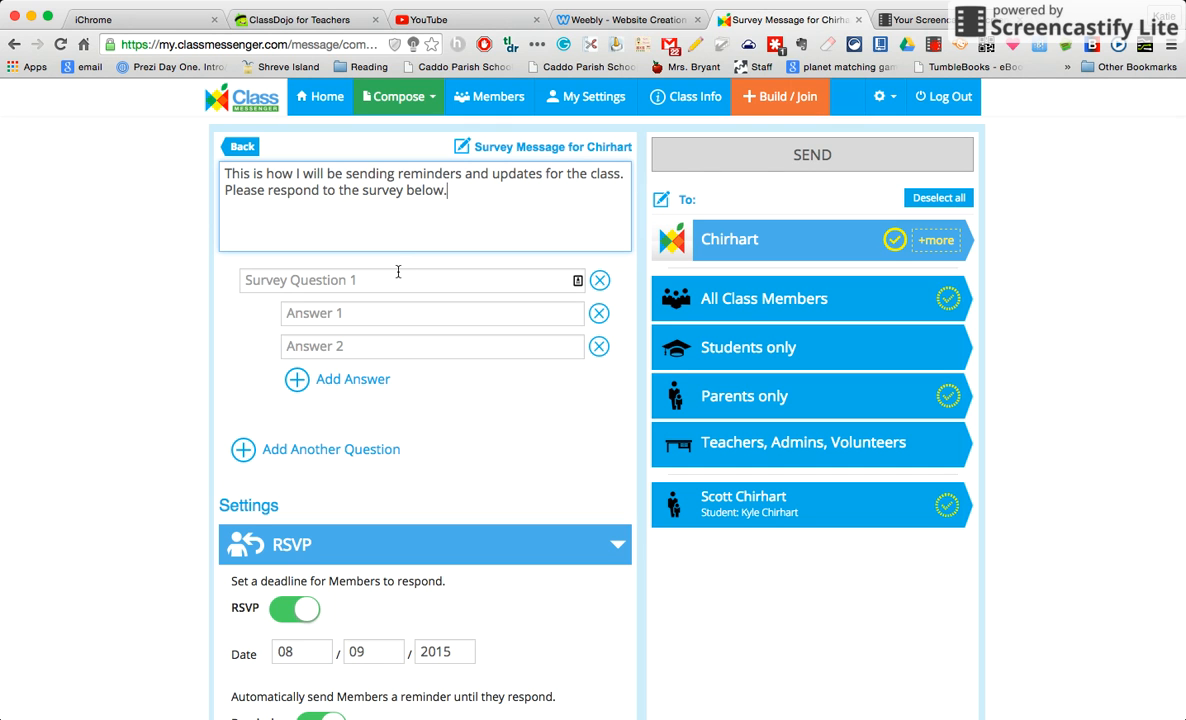
Write question 1, 'Do you want to continue to receive text updates?', with answers 'yes' and 'no'
left_click(401, 277)
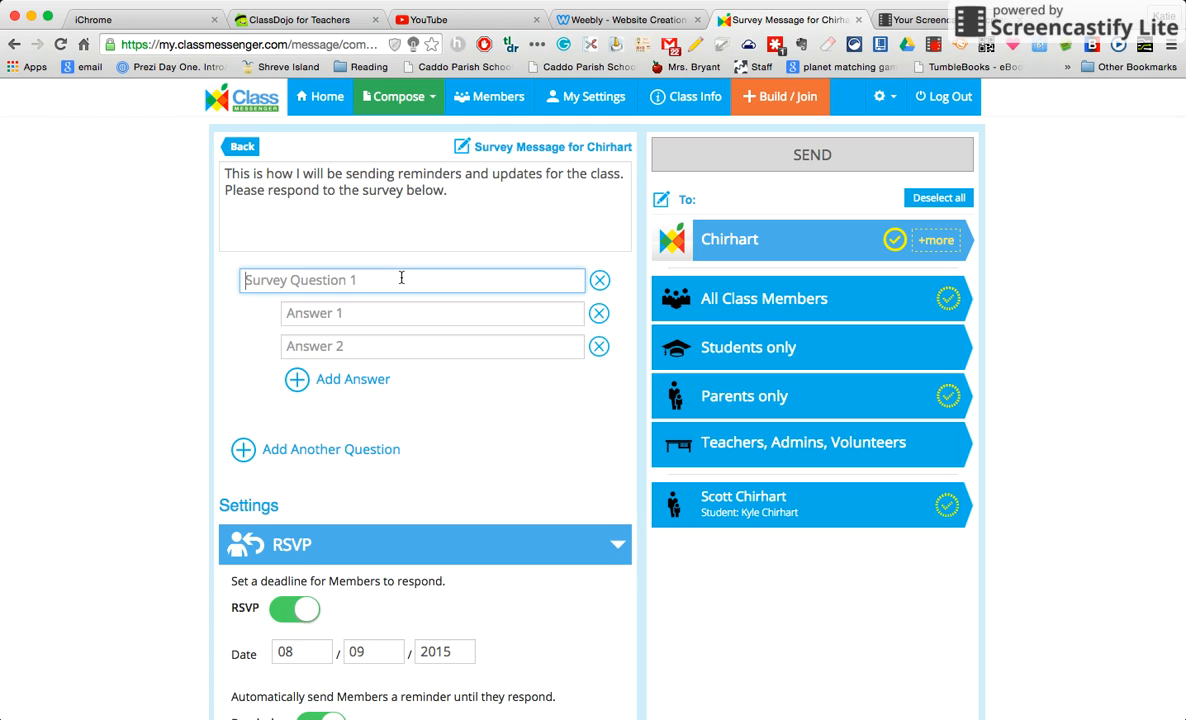
type("Do you wan")
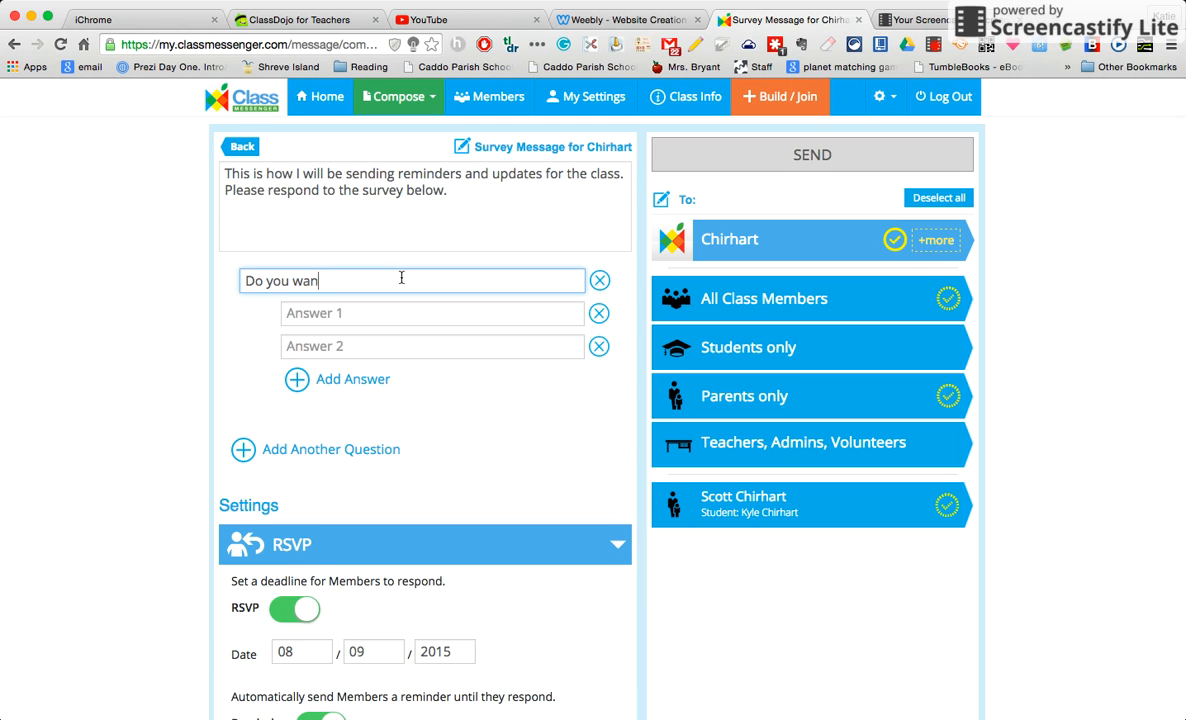
type("t to coni")
key("BackSpace")
type("tinue to receive text")
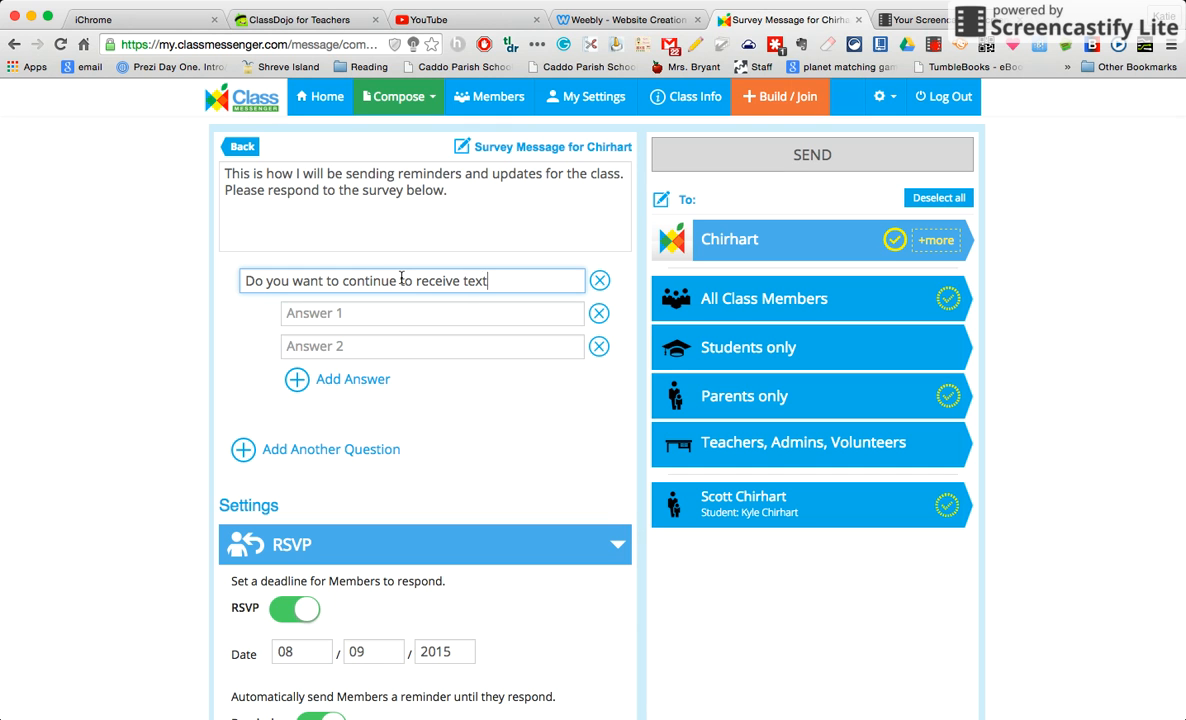
type(" updates?")
left_click(442, 311)
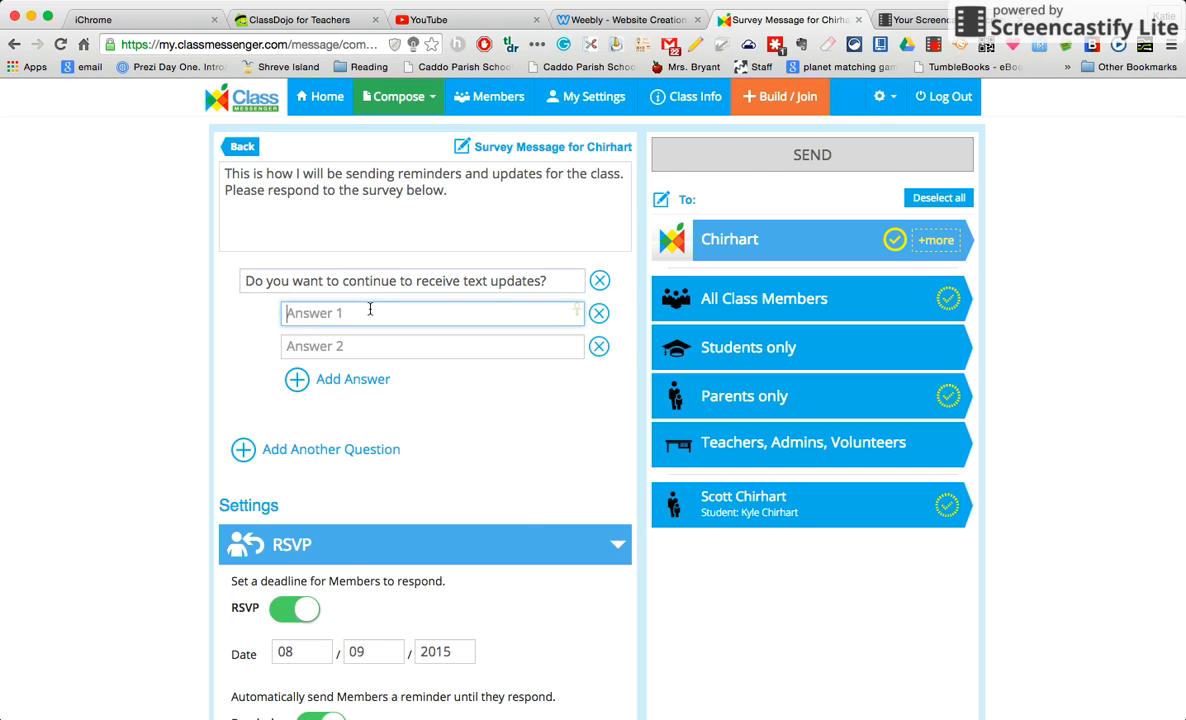
type("ue")
key("BackSpace")
key("BackSpace")
type("yes")
key("Tab")
type("no")
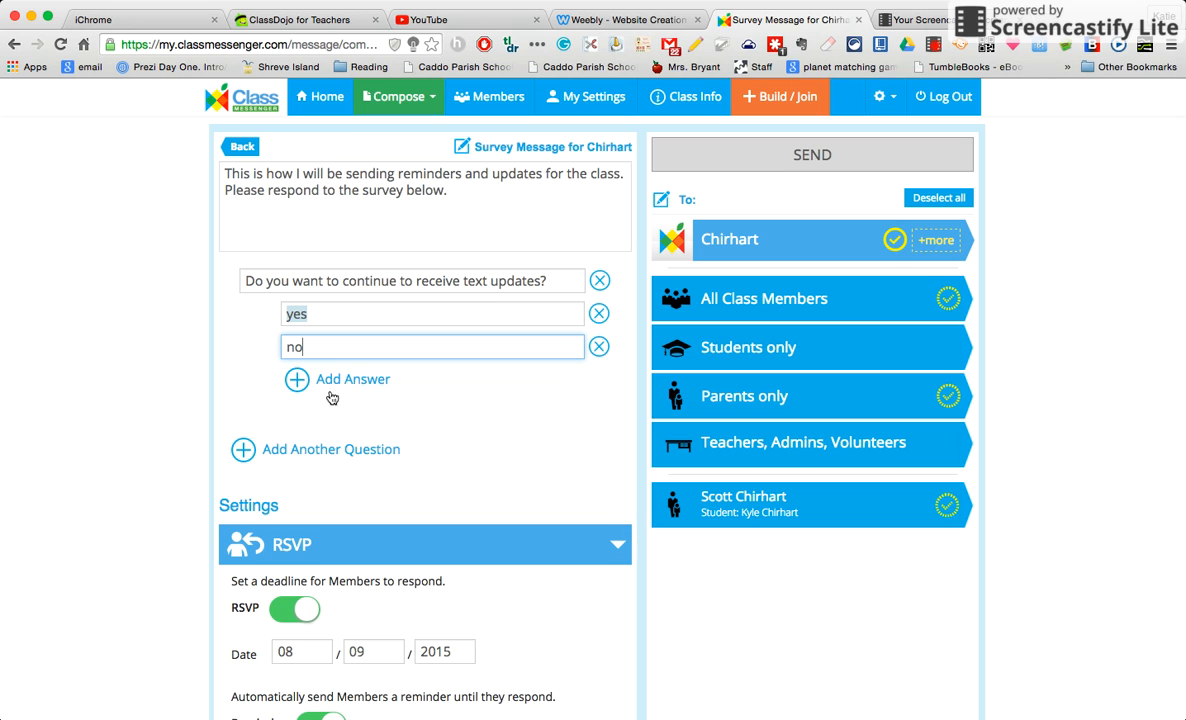
Add question 2, 'Would you prefer to get these messages in your email?', answered 'yes' or 'no'
left_click(295, 455)
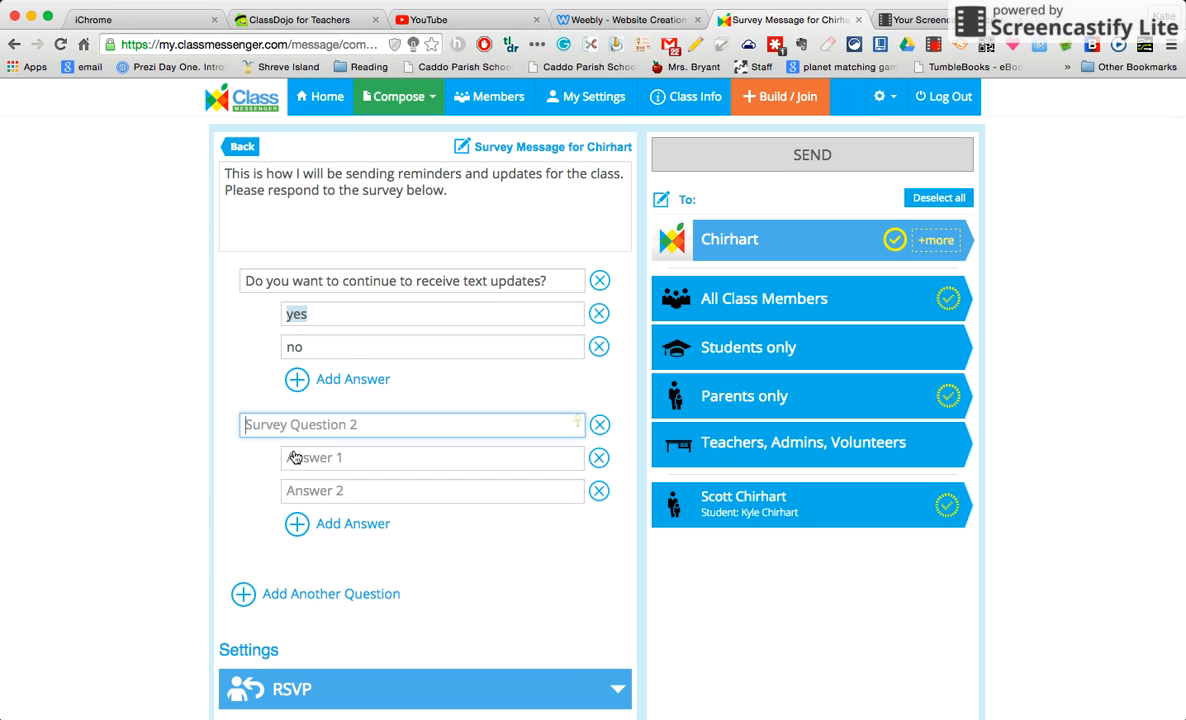
type("Would you prefer")
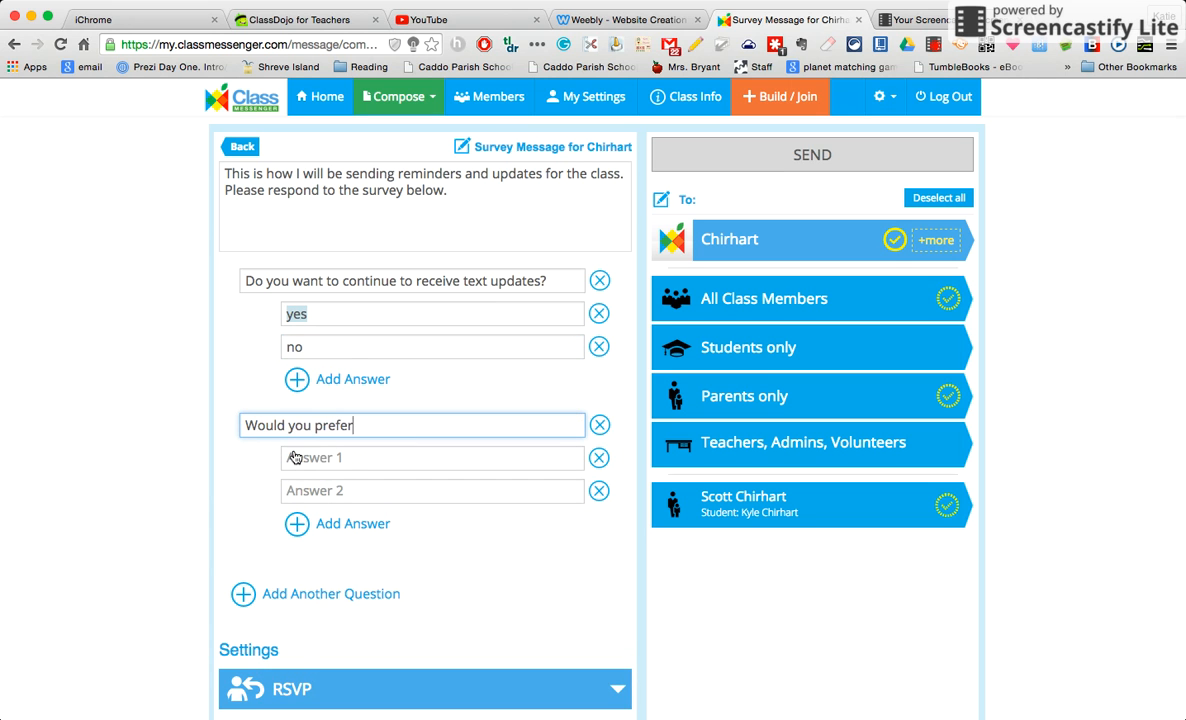
type(" to get these messages i")
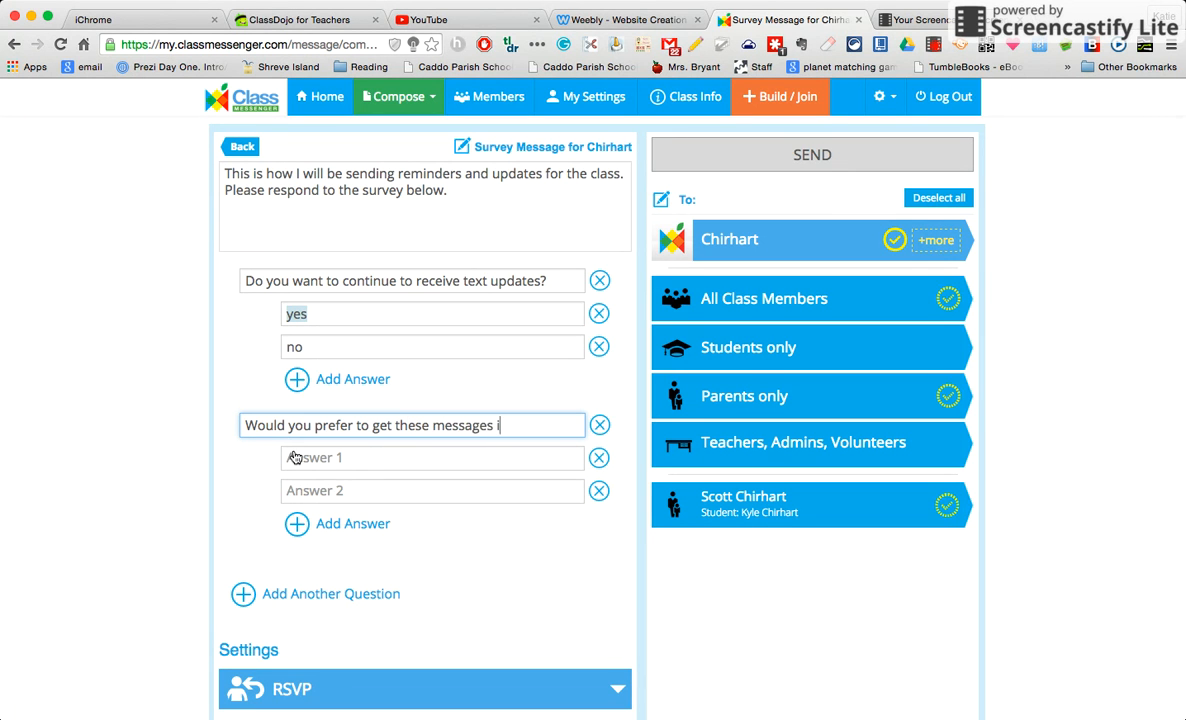
type("n your email?")
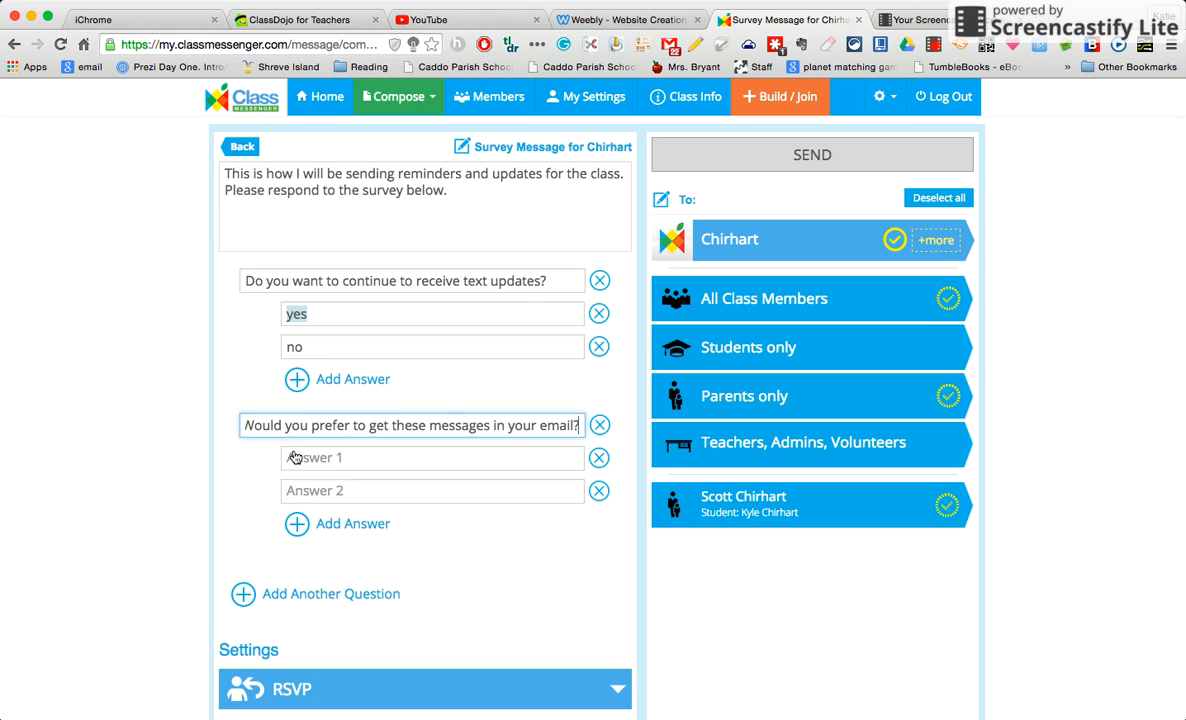
left_click(337, 460)
type("yes")
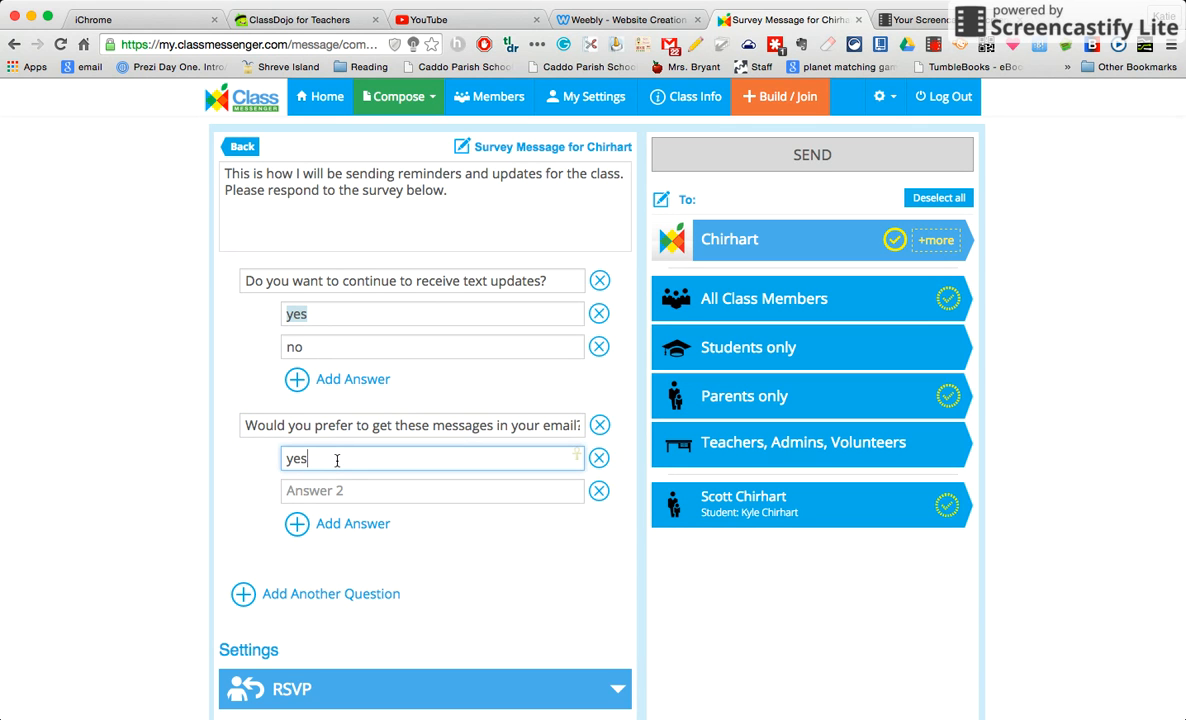
key("Tab")
type("no")
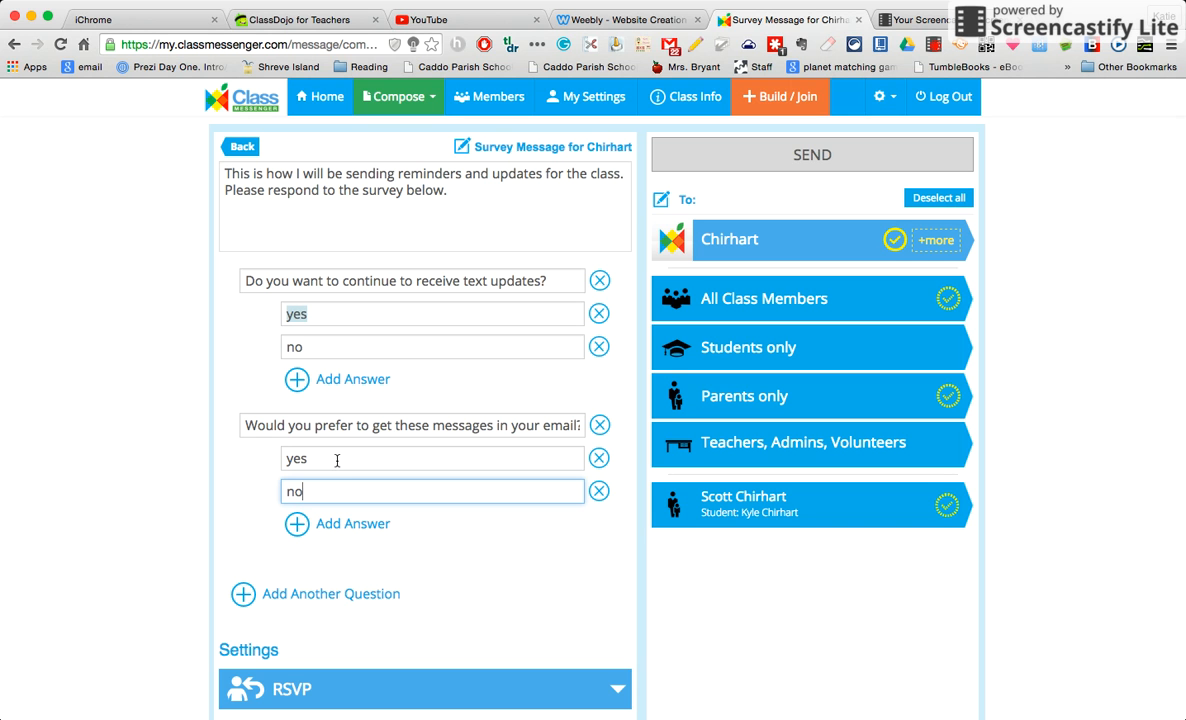
Pick August 5, 2015 as the RSVP date, keeping reminders every 2nd day at 6:00 pm
scroll(458, 593, "down", 2)
left_click(458, 605)
scroll(458, 613, "up", 1)
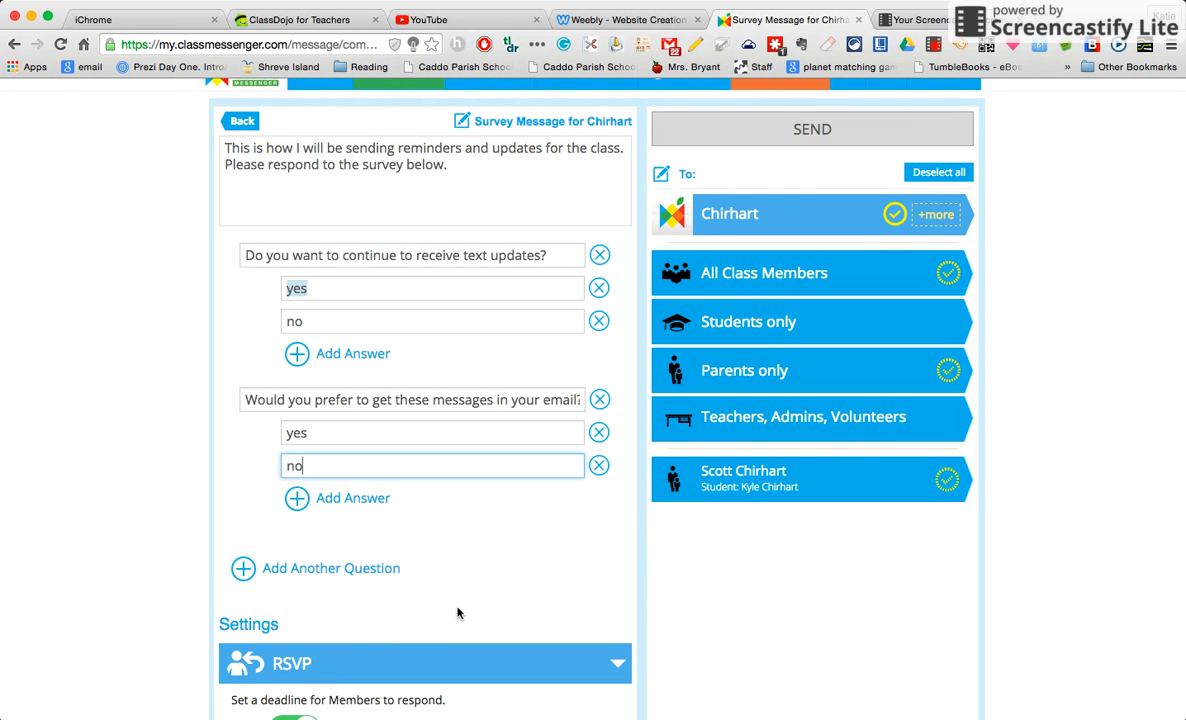
scroll(458, 613, "down", 5)
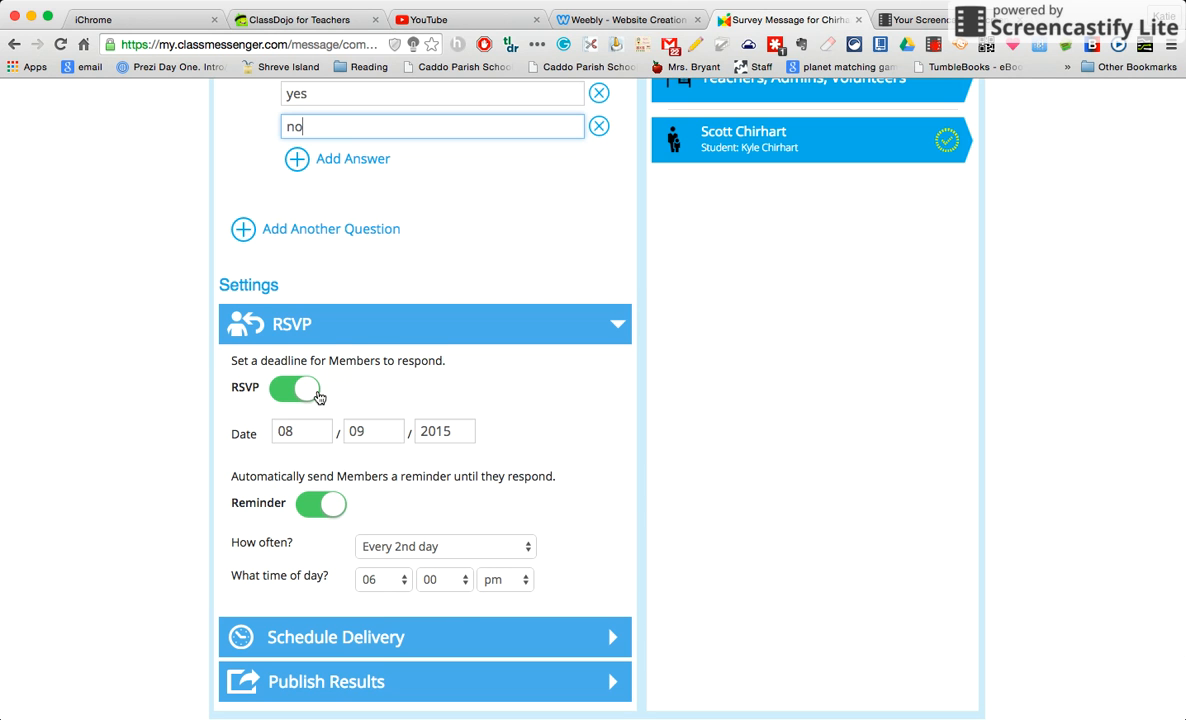
scroll(318, 397, "down", 1)
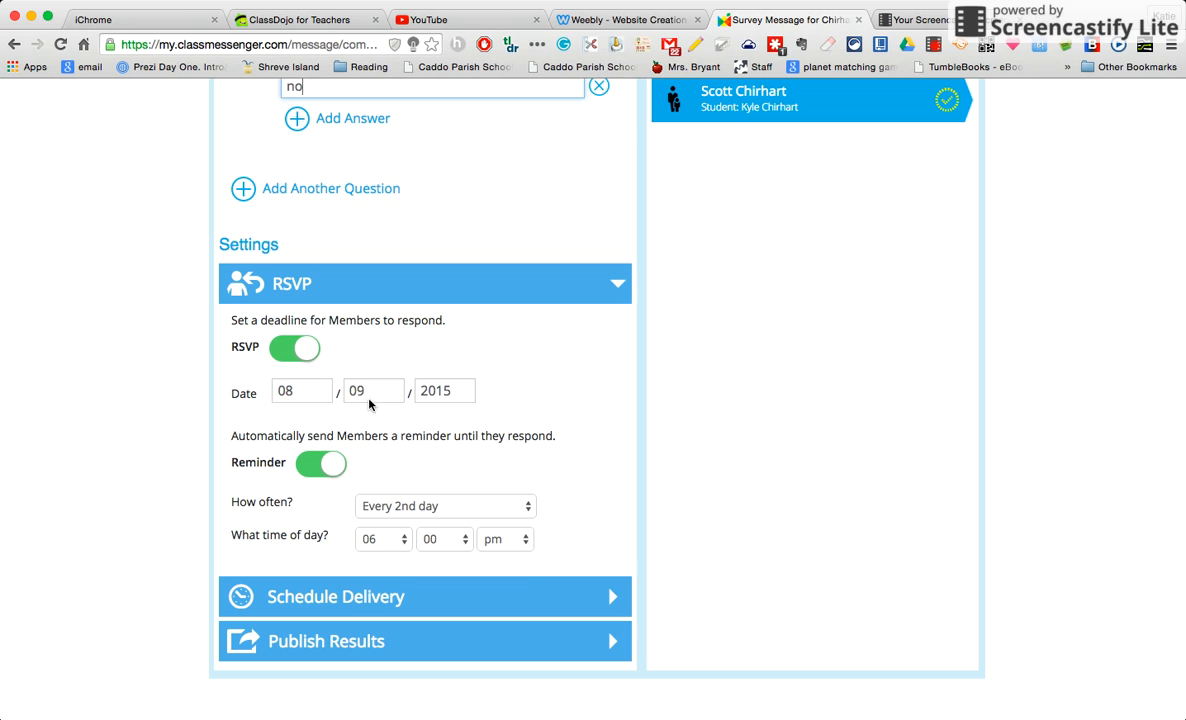
left_click(368, 393)
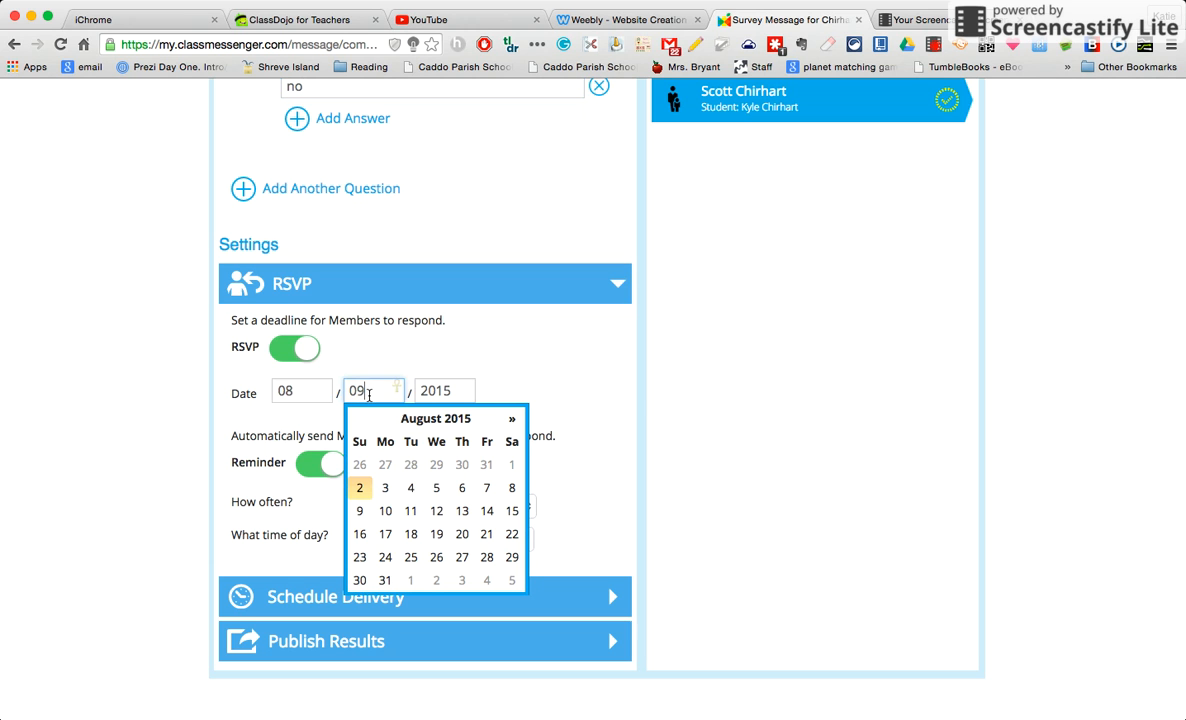
left_click(437, 488)
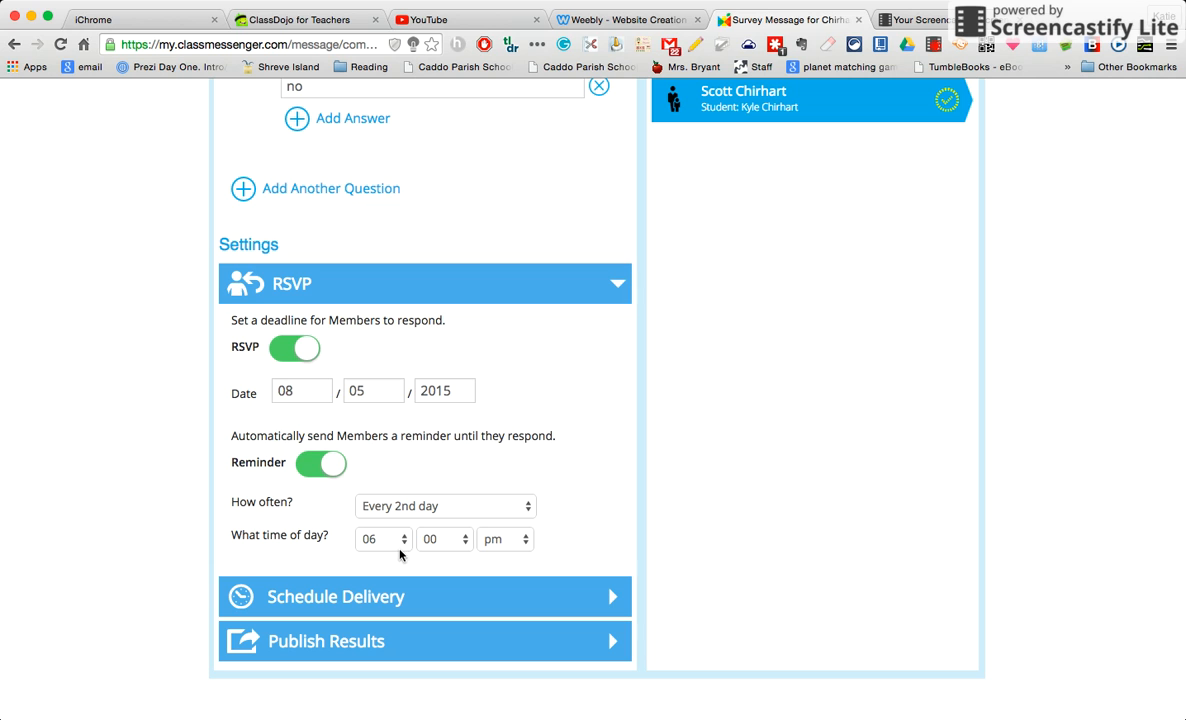
Turn on scheduled delivery and set the send date to 08/04/2015 at 04:22 pm
left_click(390, 605)
scroll(390, 606, "down", 3)
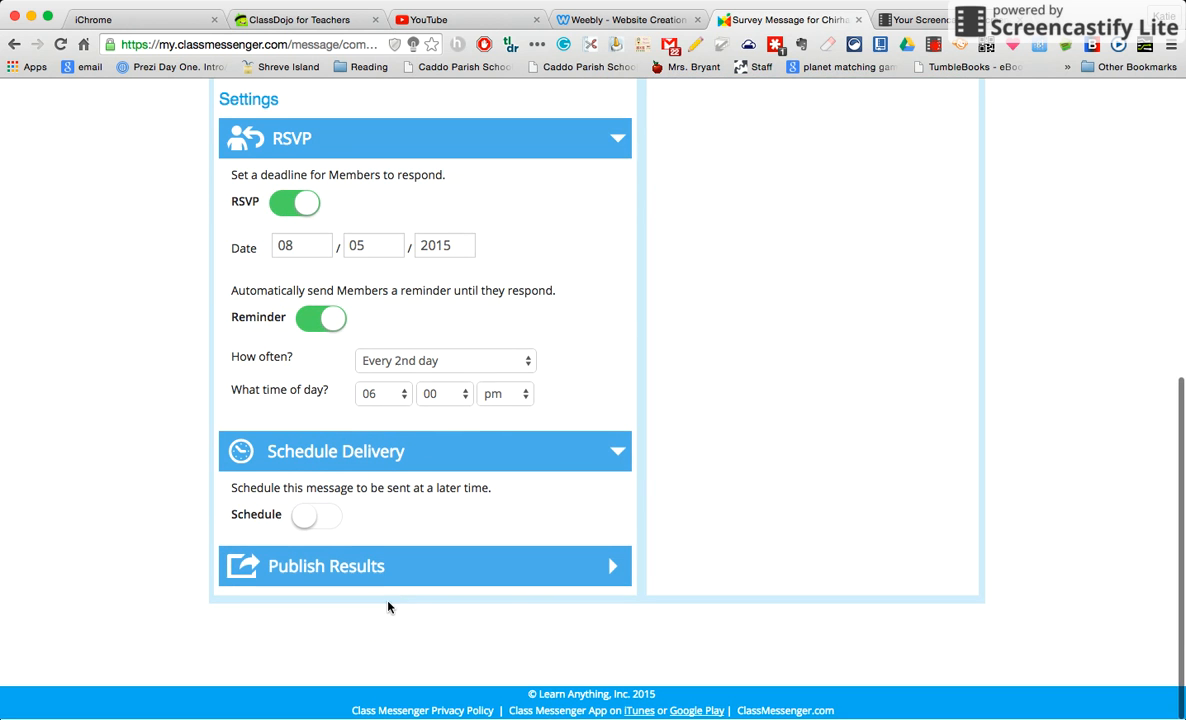
left_click(309, 518)
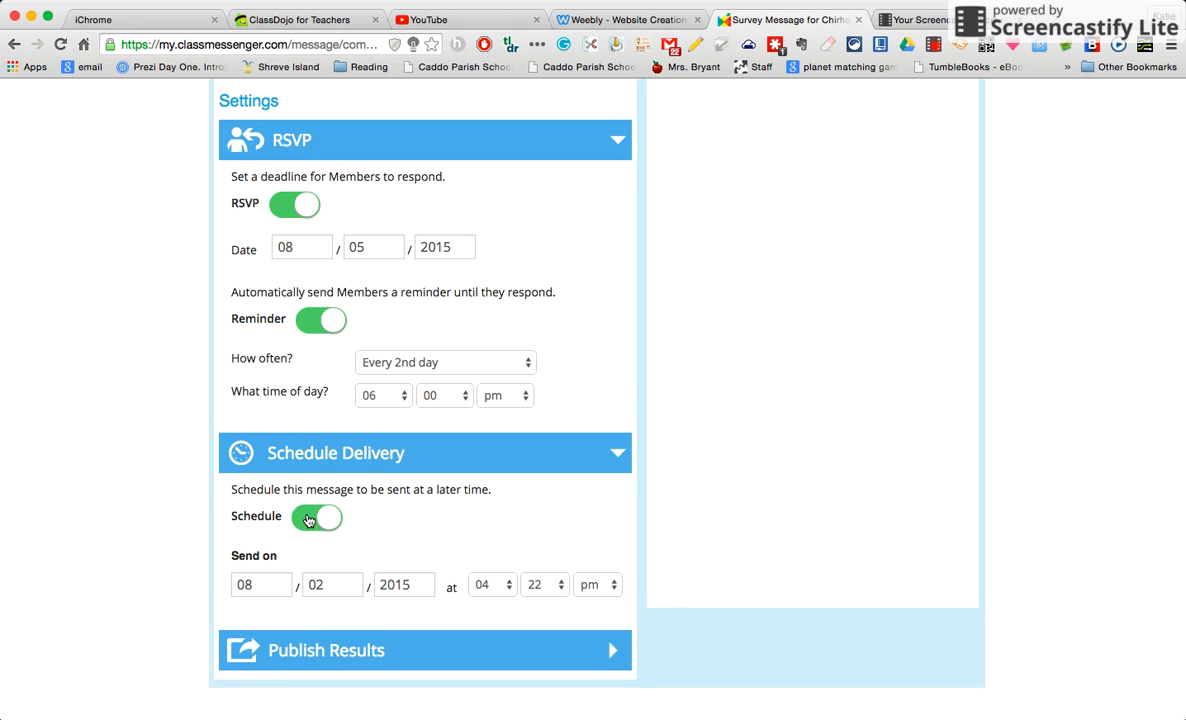
left_click(324, 584)
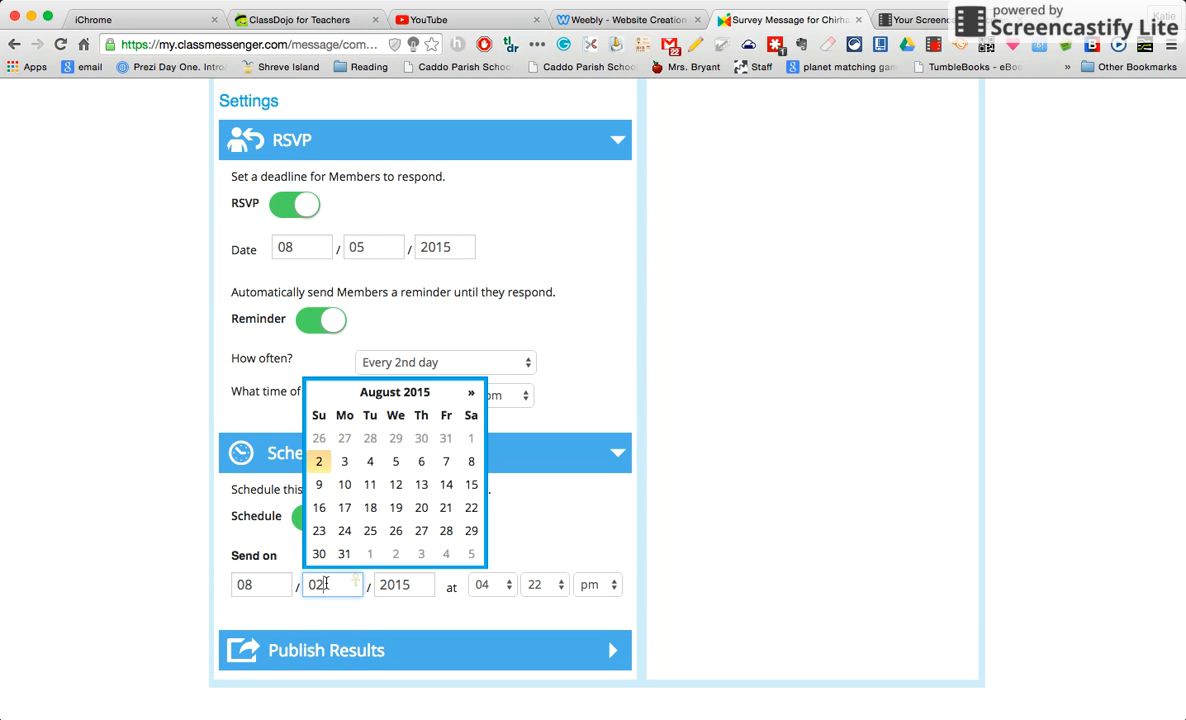
type("4")
left_click(594, 548)
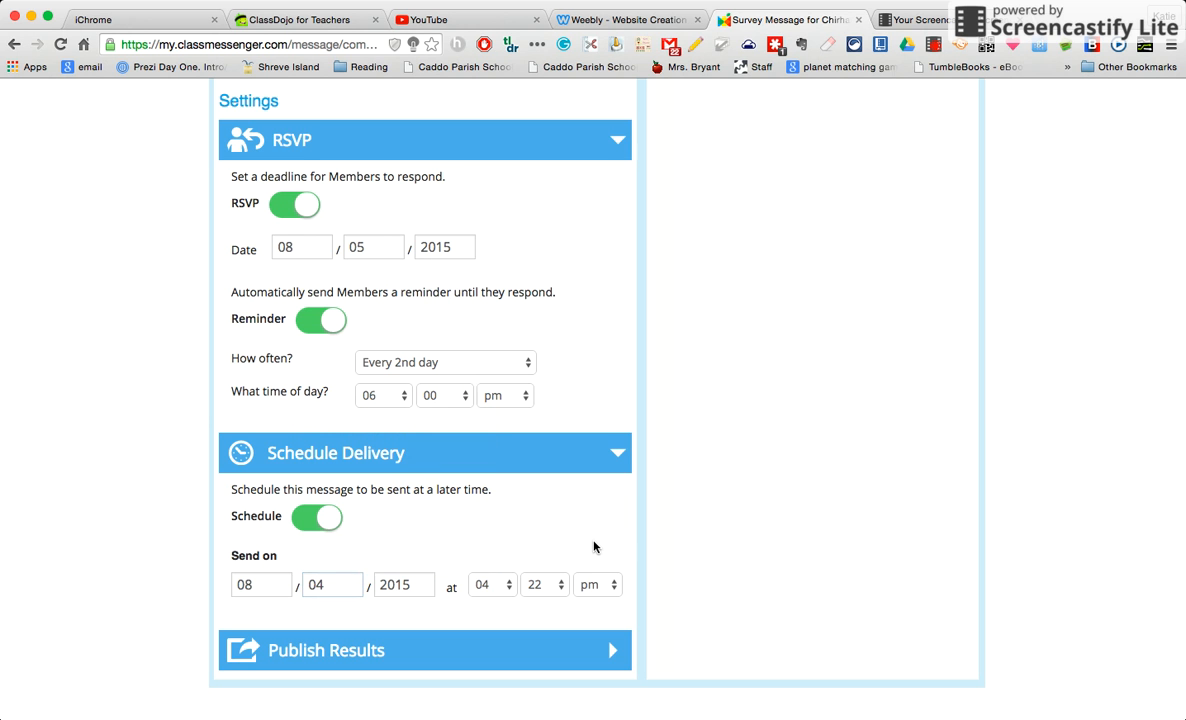
scroll(594, 547, "up", 5)
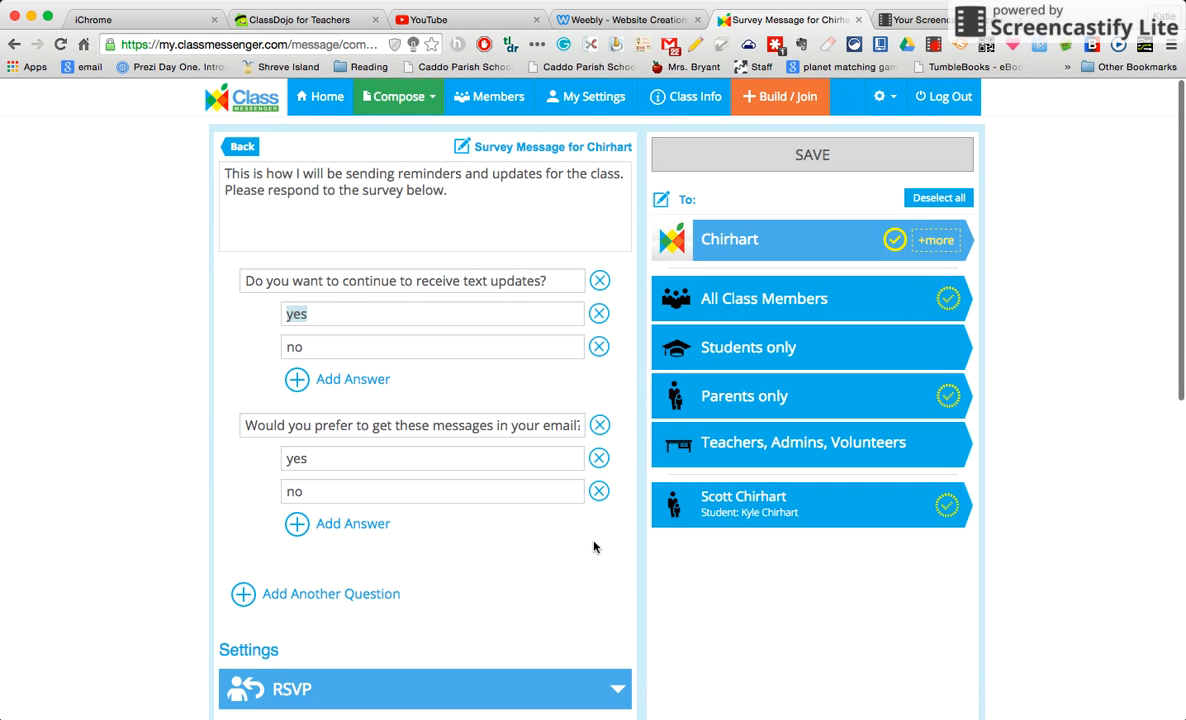
scroll(594, 547, "down", 5)
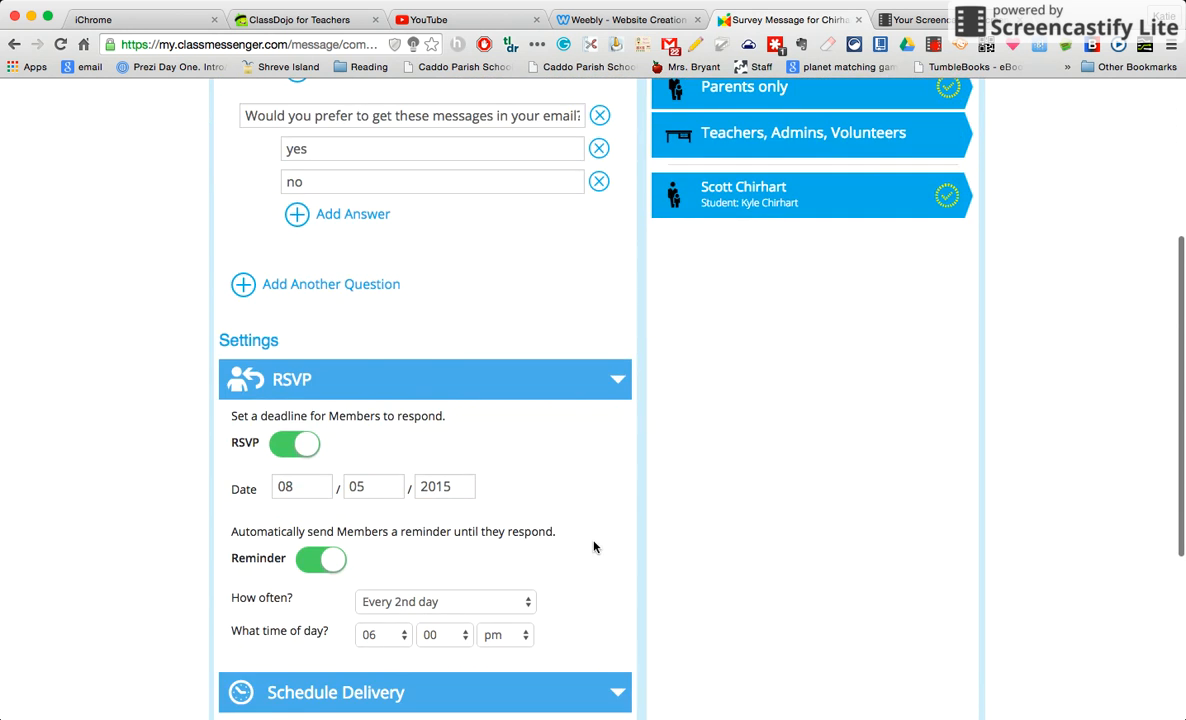
scroll(594, 547, "up", 5)
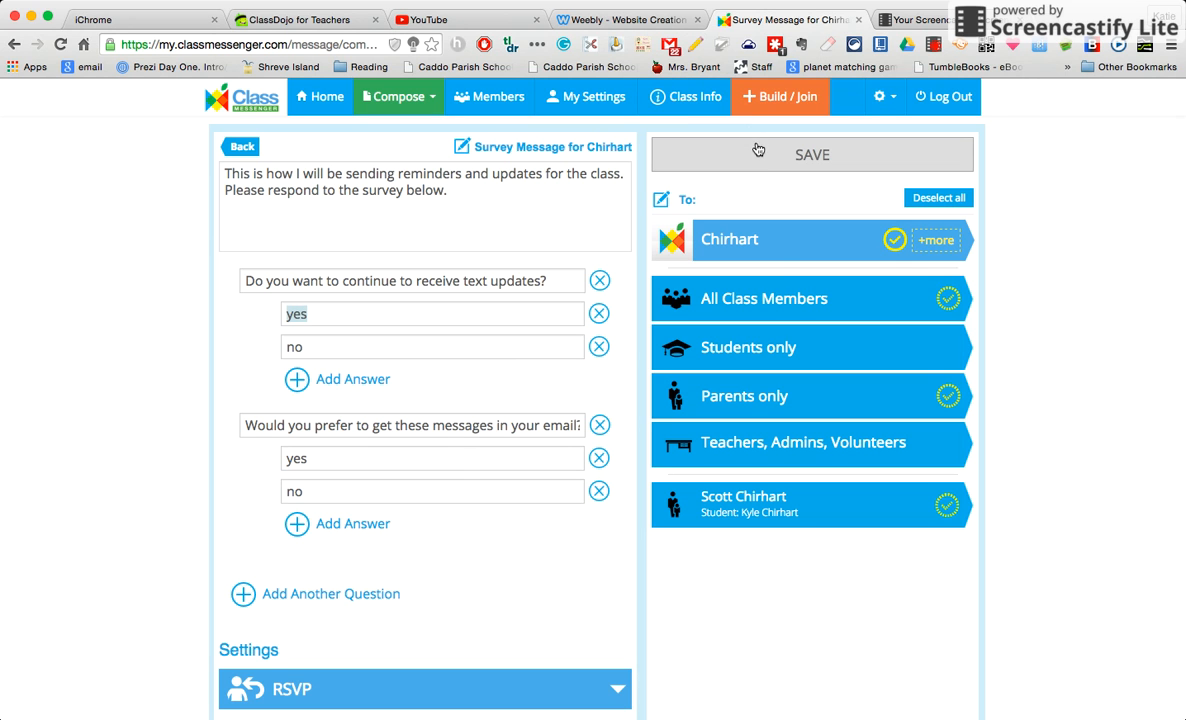
After the failed first save, add All Class Members as recipients and save the survey
left_click(812, 157)
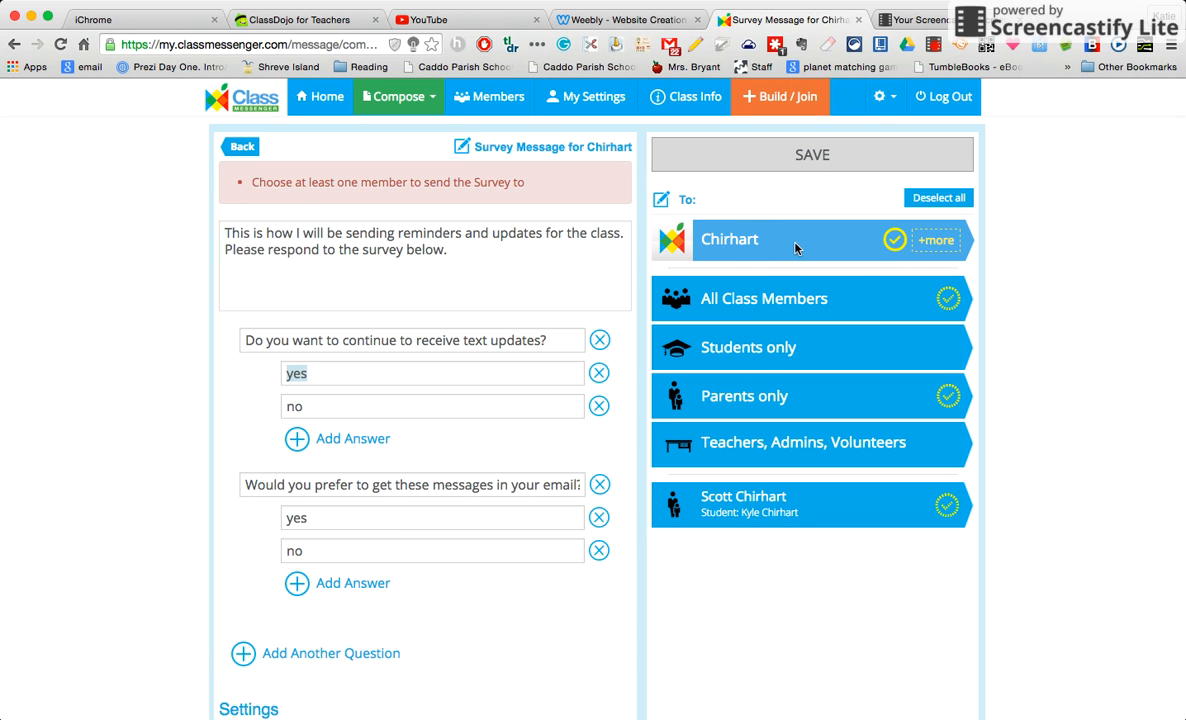
left_click(910, 302)
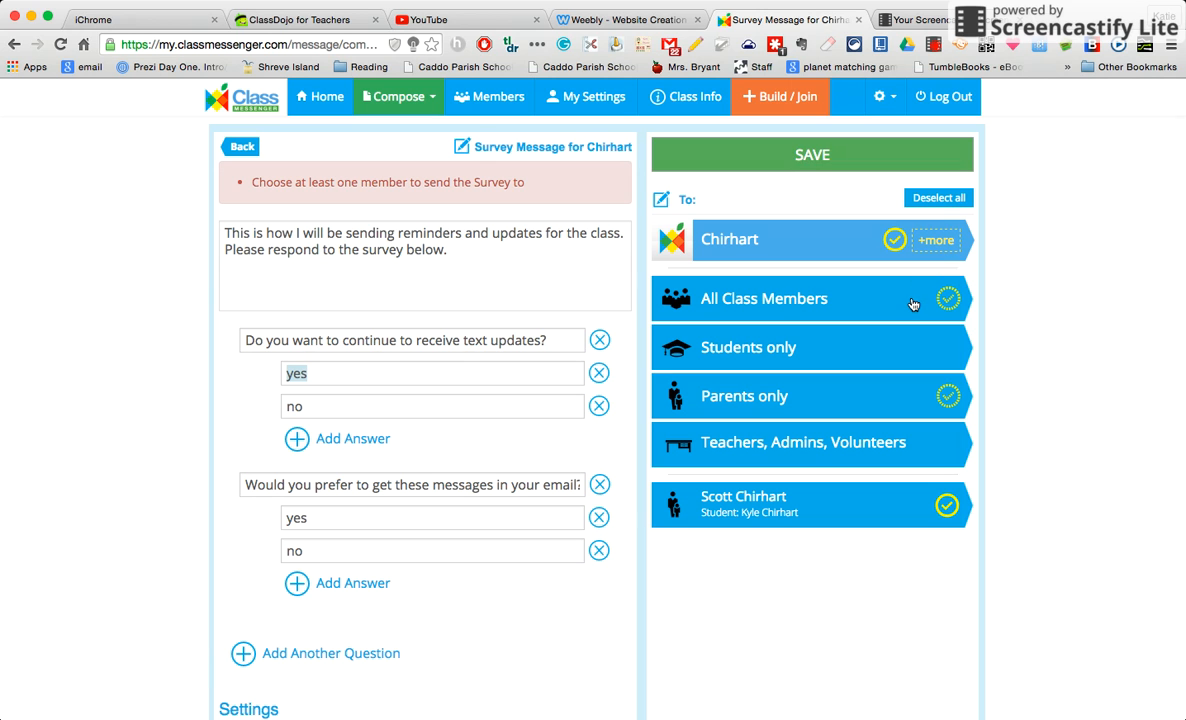
left_click(849, 162)
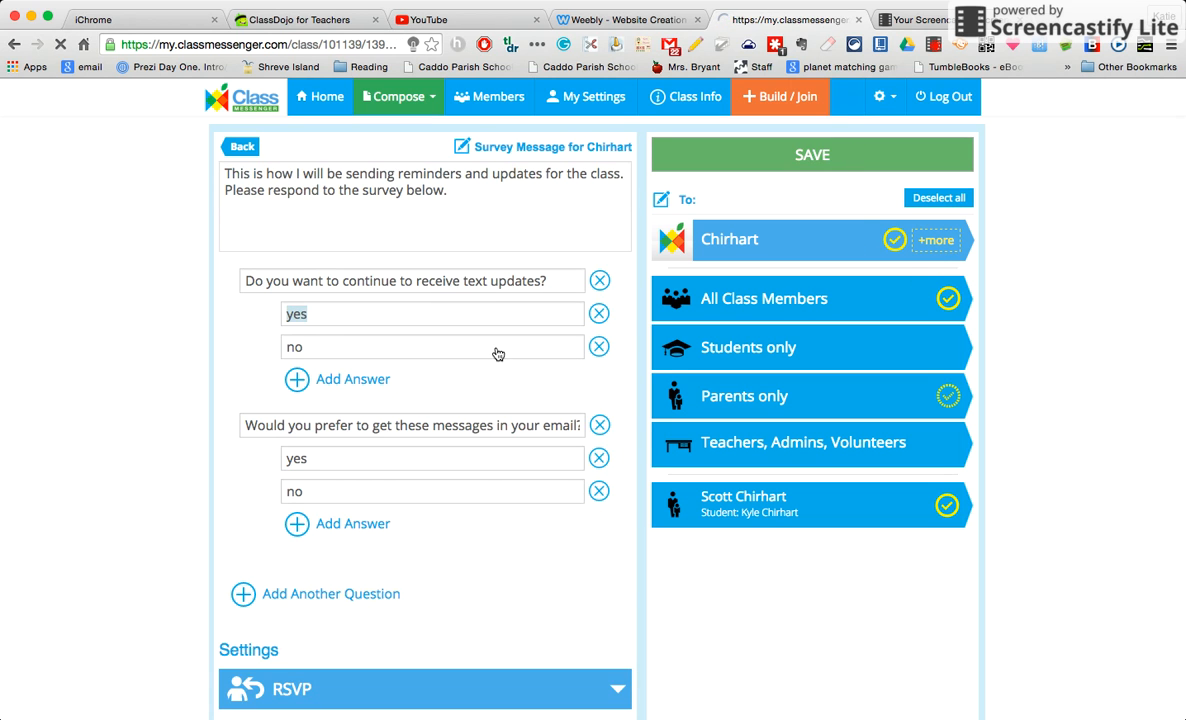